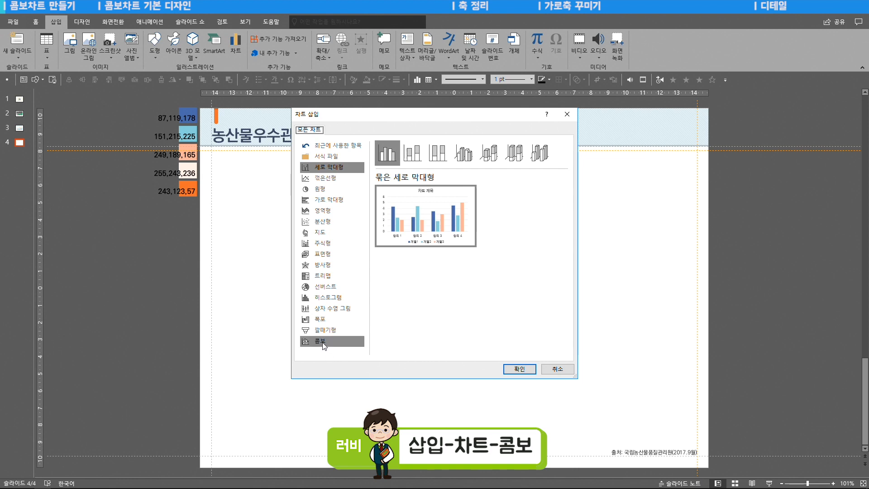
- Insert a combo chart with 계열1 as clustered column and 계열2 as a line on the secondary axis
click(523, 314)
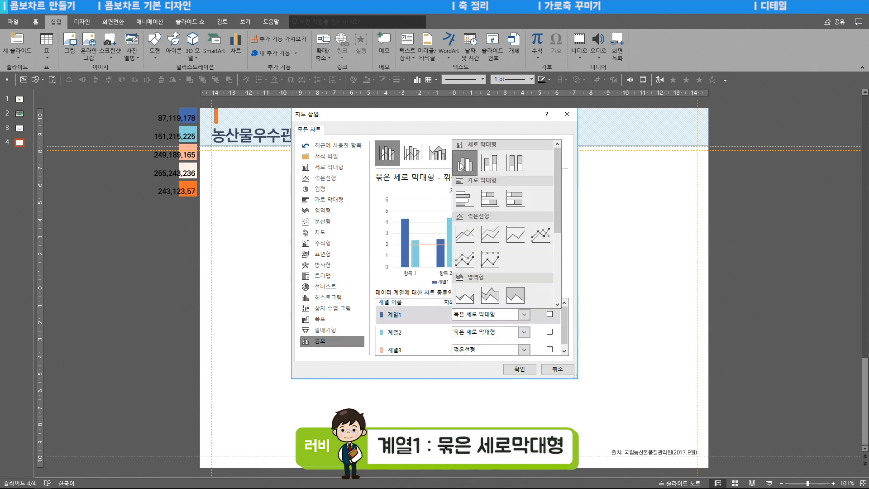
click(463, 165)
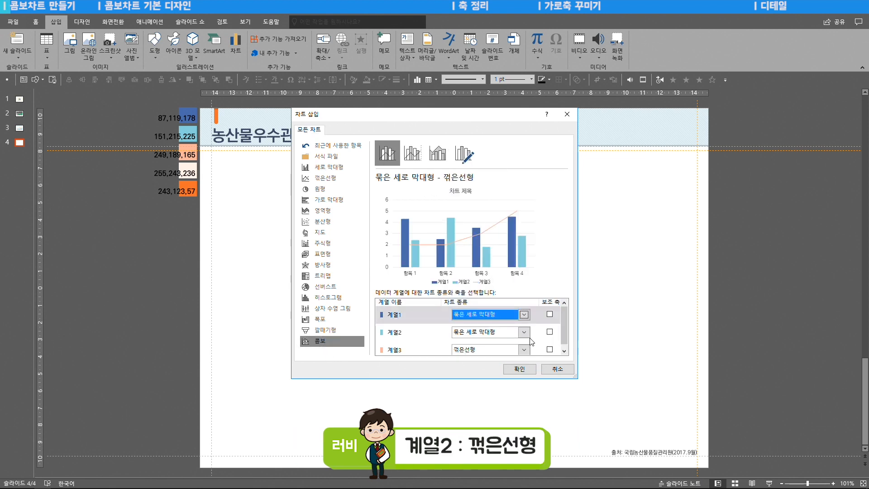
click(525, 333)
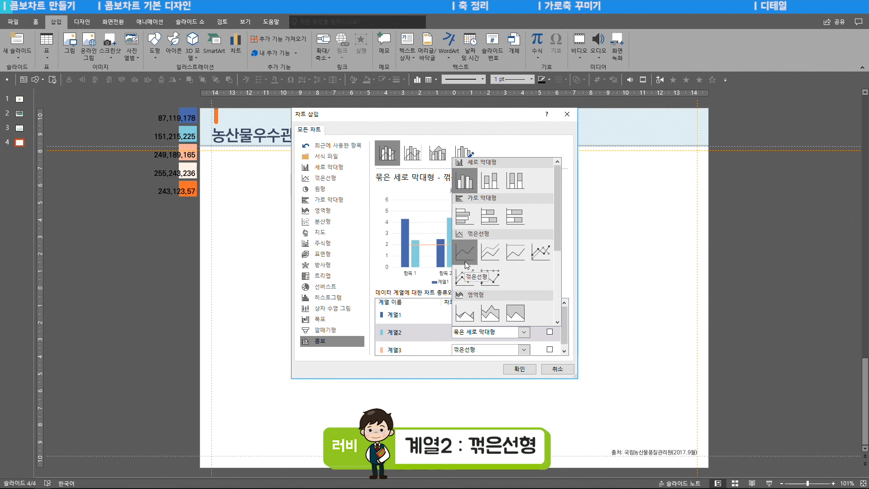
click(469, 262)
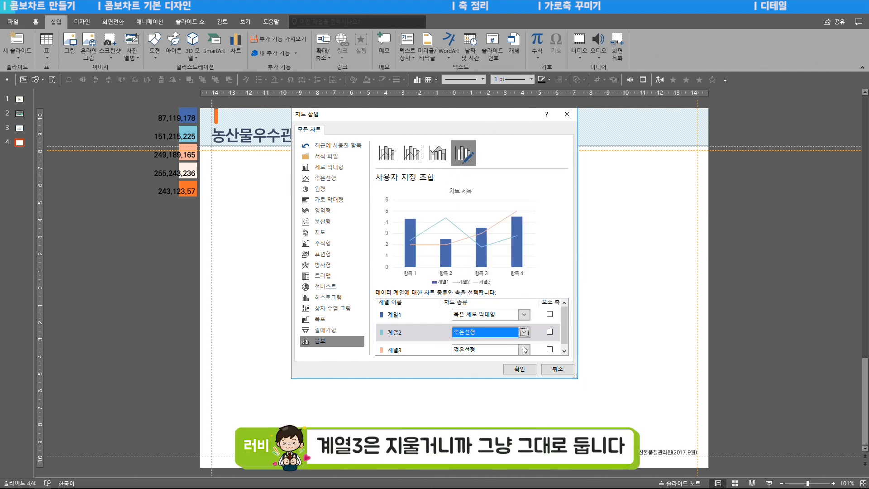
click(550, 333)
click(520, 369)
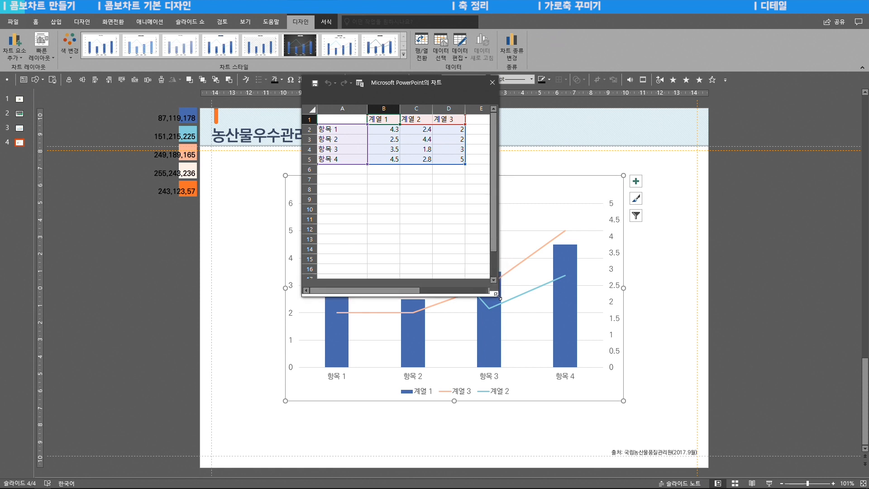
- Delete the 계열 3 column from the chart data and enter the years 2010 to 2017 as categories
right_click(448, 108)
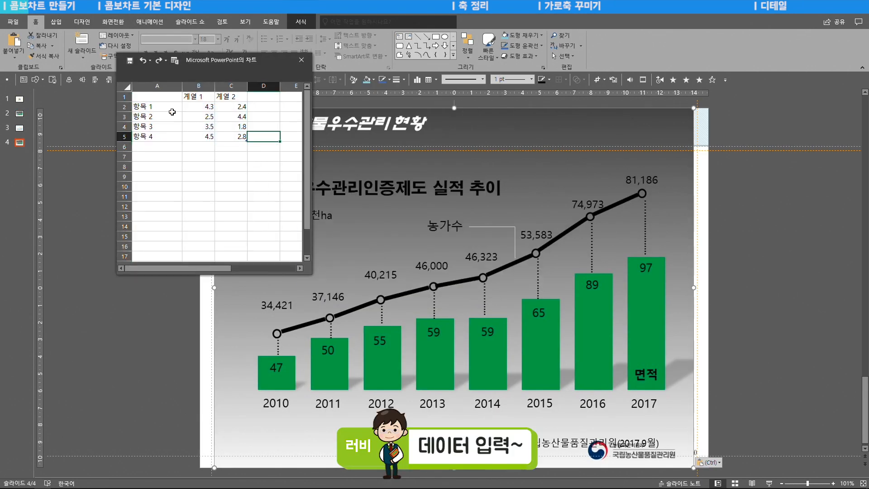
click(156, 107)
text(2010)
key(Return)
text(2011)
key(Return)
text(2012)
key(Return)
text(2013)
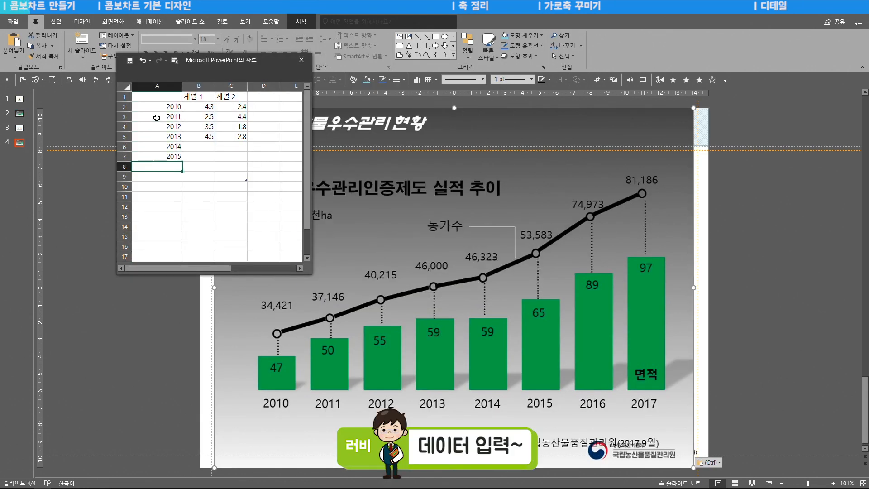
- Enter 계열 1 as 47, 50, 55, 59, 59, 65, 89, 97 and 계열 2 as 34421, 37146, 40215, 46000, 46323, 53583, 74973, 81186
click(231, 106)
text(34421 37146 40215 46000 46323)
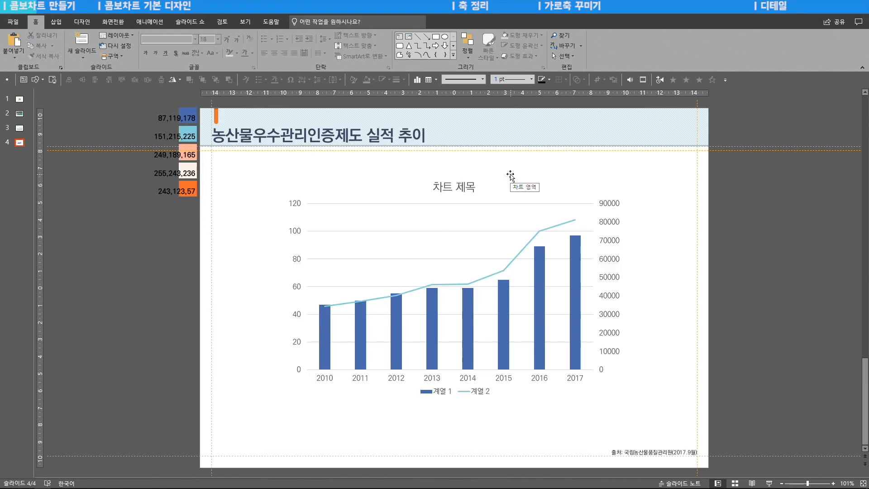
- Remove the chart title and the legend from the chart
click(510, 175)
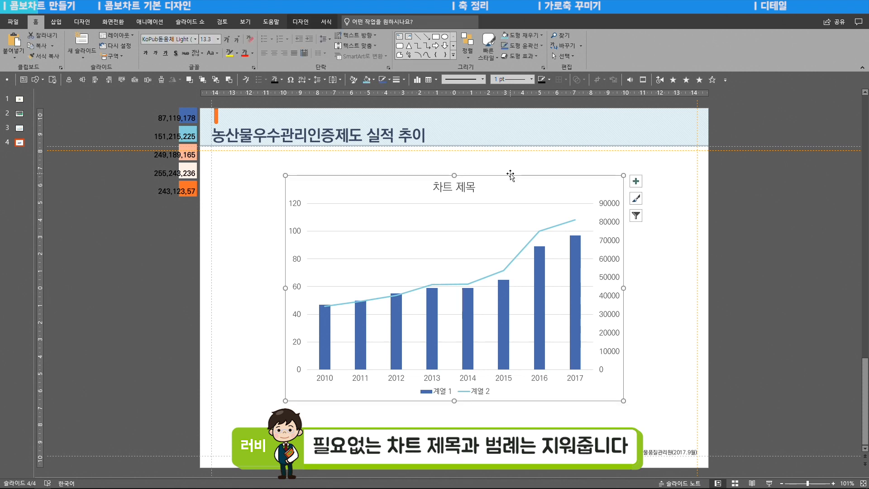
click(635, 182)
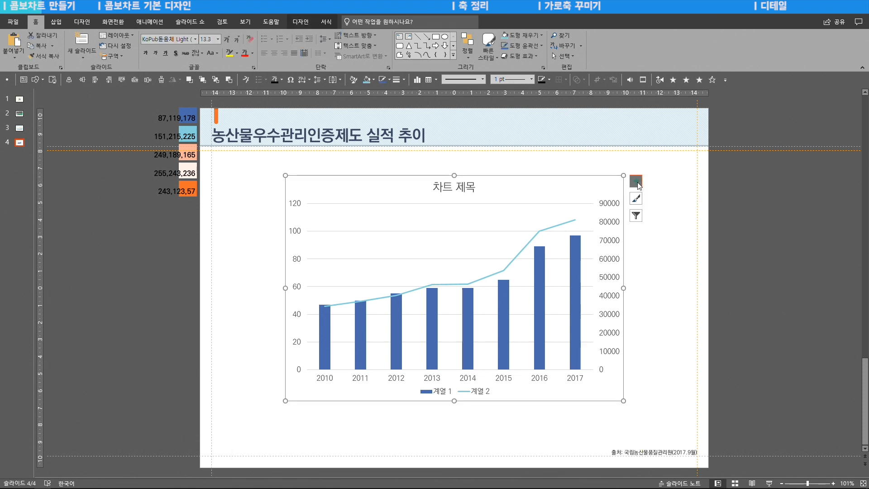
click(657, 211)
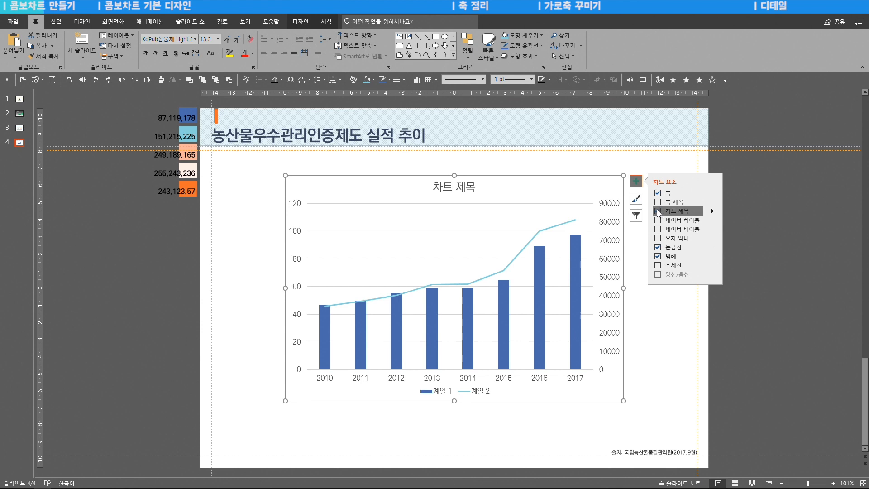
click(658, 256)
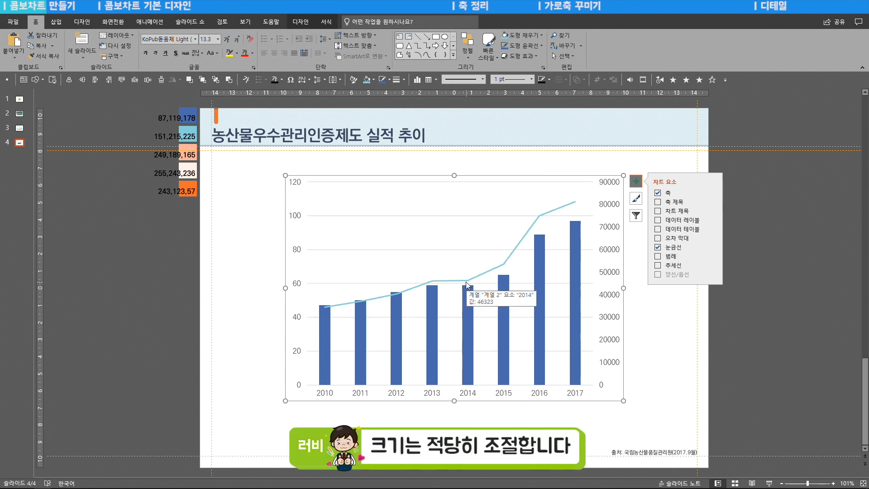
- Enlarge the chart to fill most of the area below the slide title and centre it horizontally
drag(285, 288, 224, 288)
drag(623, 288, 687, 288)
drag(455, 401, 455, 436)
drag(455, 175, 479, 163)
click(69, 80)
click(82, 80)
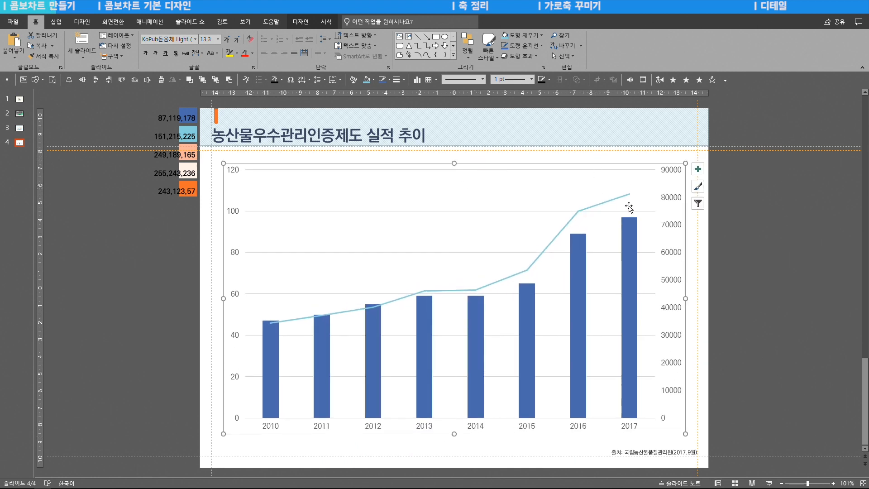
- Set the primary vertical axis bounds to a maximum of 170 and a minimum of 0
click(239, 211)
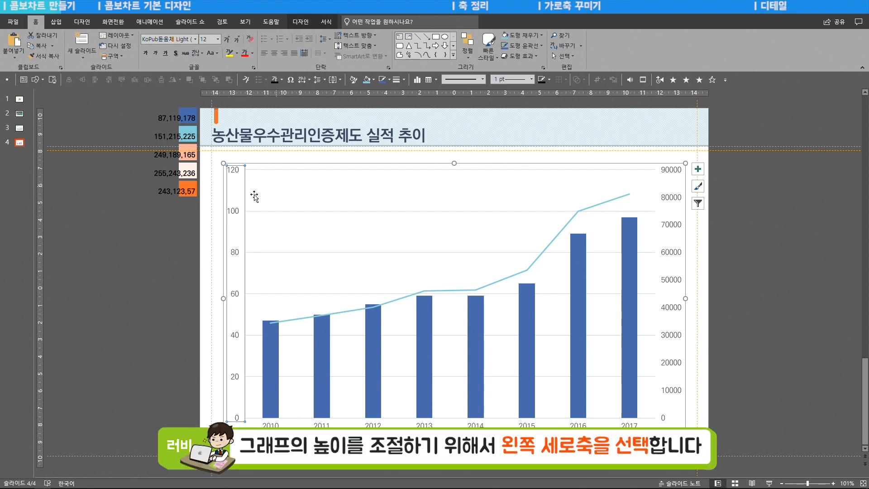
right_click(232, 210)
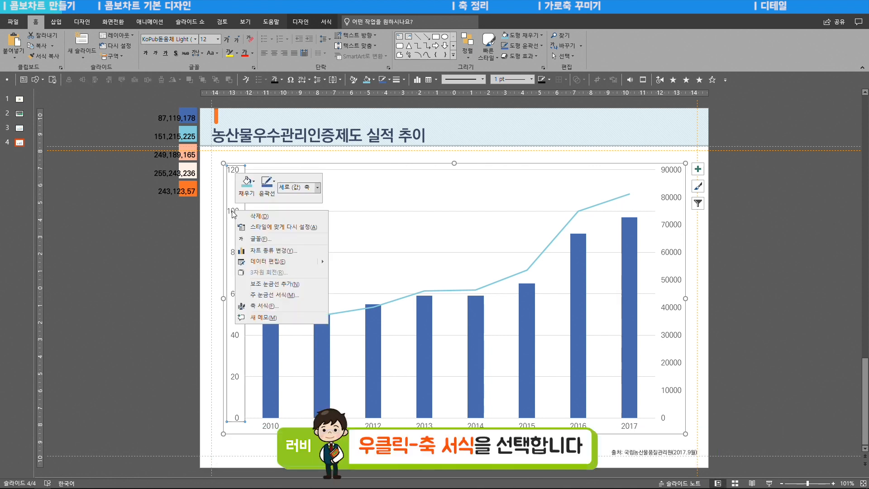
click(288, 306)
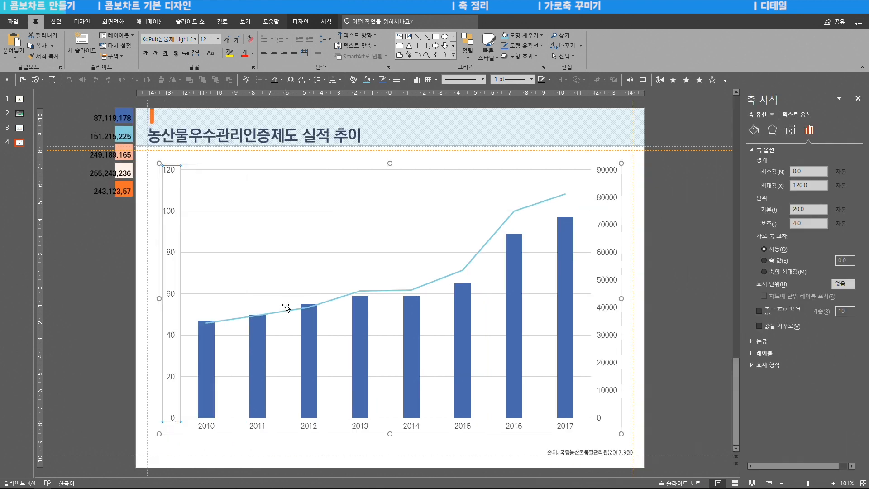
click(797, 185)
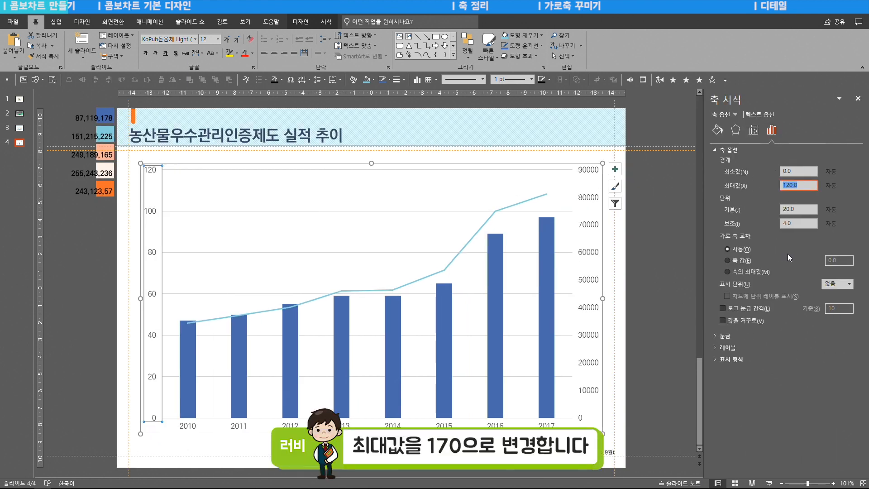
text(170)
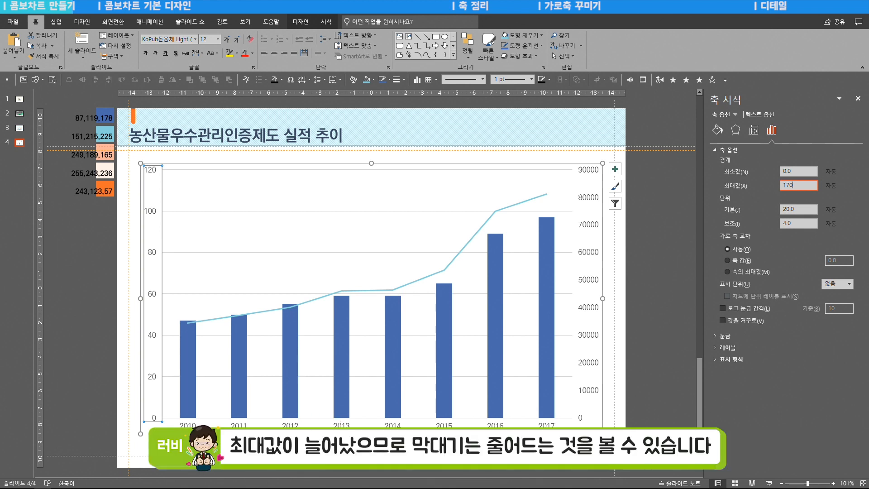
key(Return)
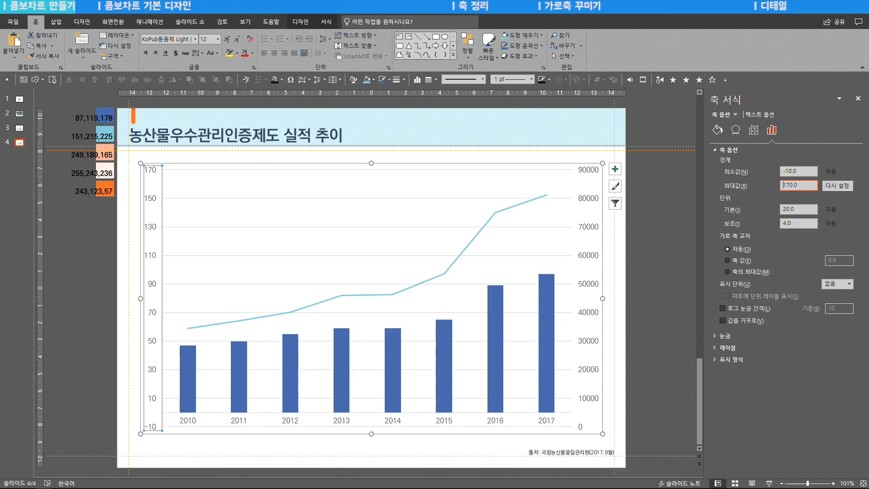
click(778, 168)
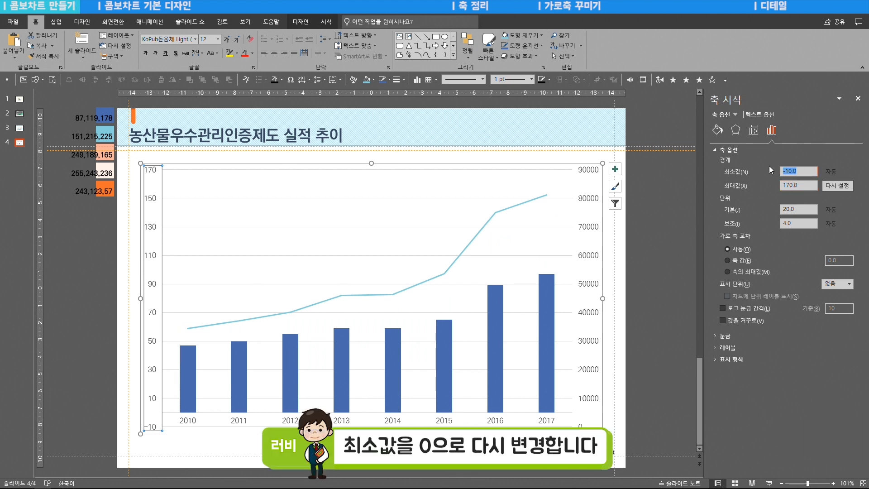
key(Return)
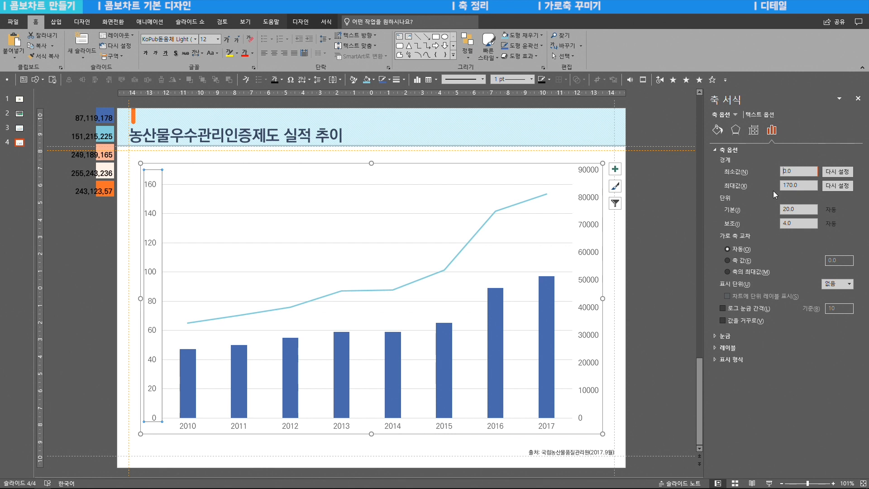
- Set the primary vertical axis maximum to 190
double_click(802, 185)
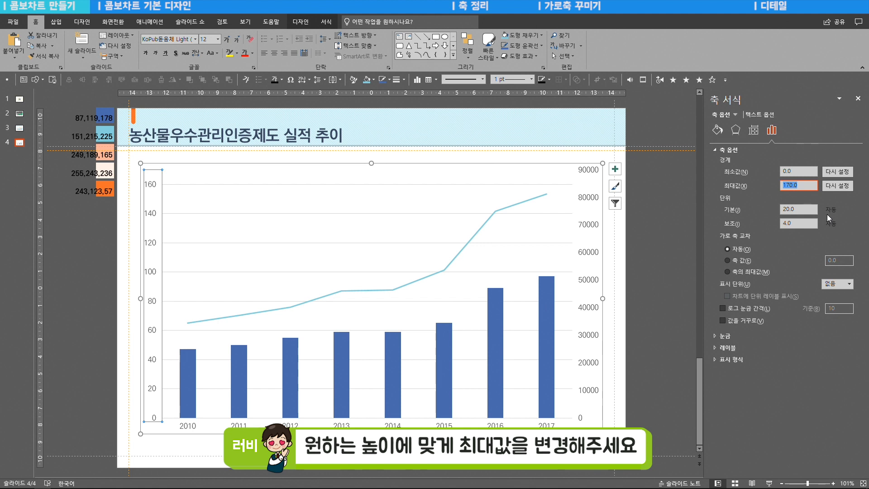
text(190)
key(Return)
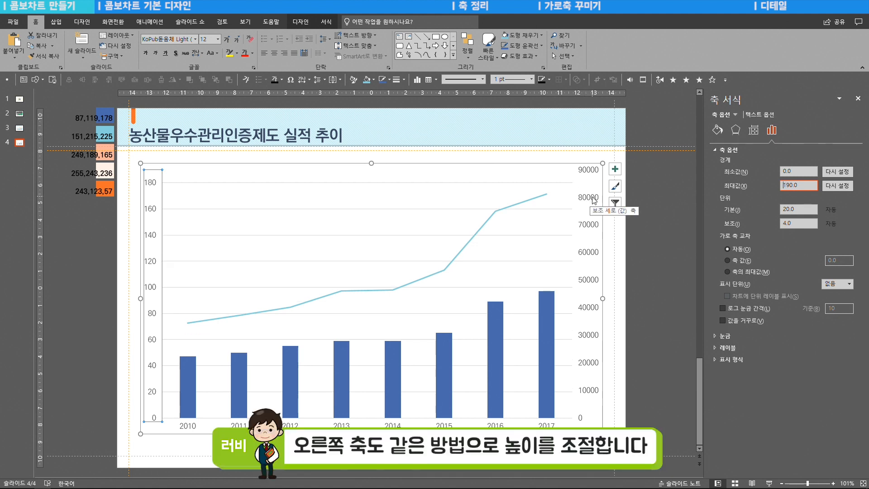
- Set the secondary vertical axis bounds to a maximum of 85000 and a minimum of 0
click(592, 199)
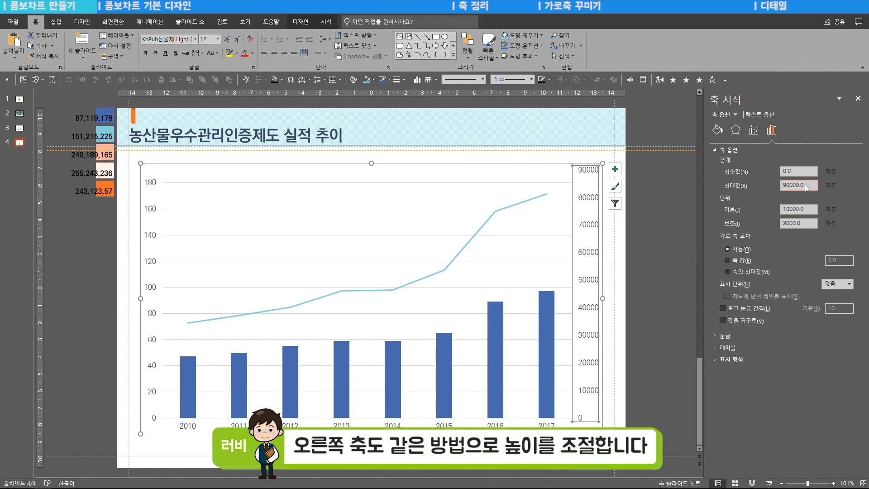
text(80000)
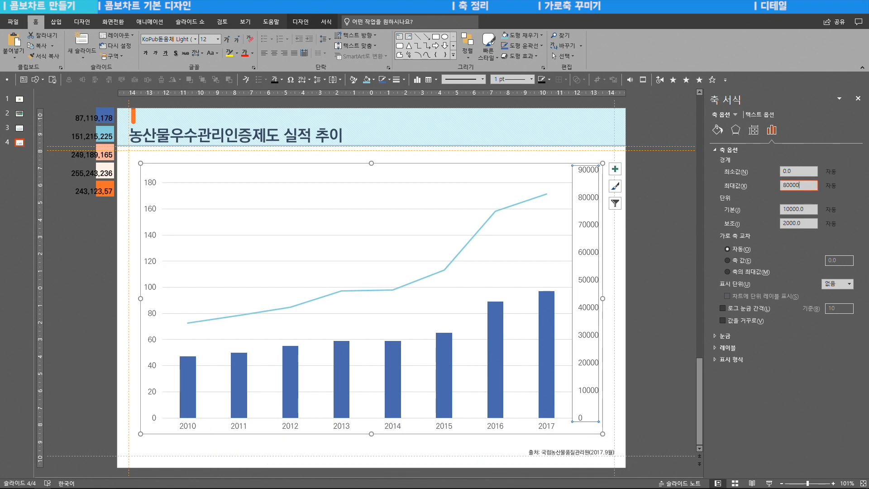
key(Return)
drag(806, 171, 762, 168)
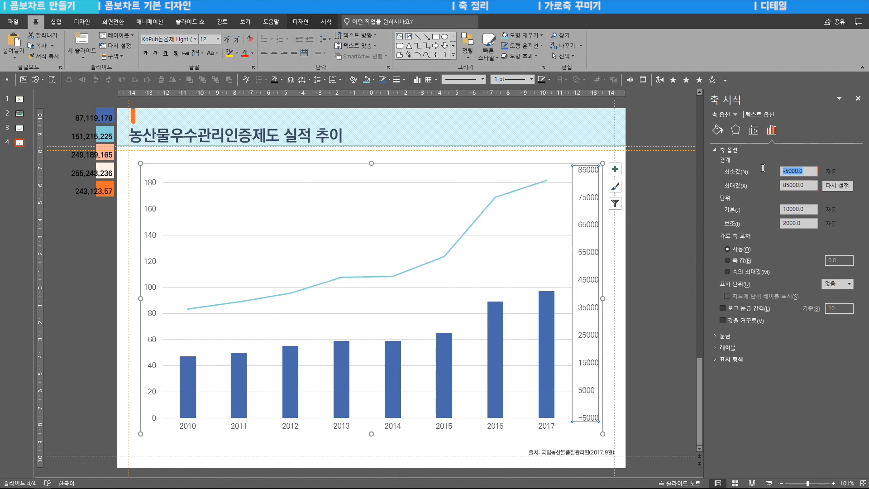
text(0)
key(Return)
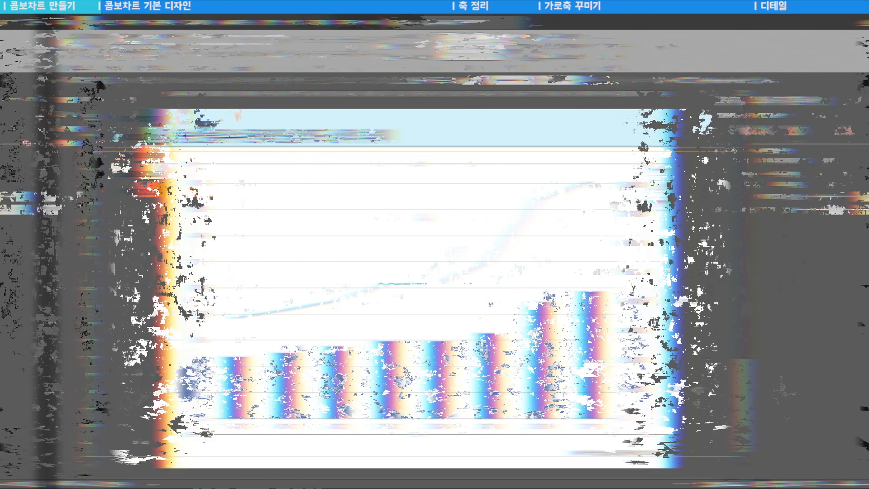
- Set the gap width of the column series to 100%
click(188, 371)
click(186, 375)
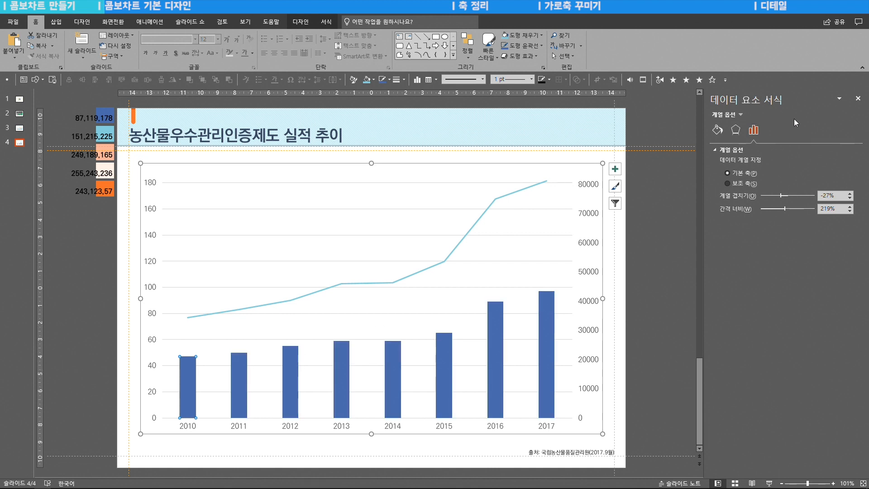
click(857, 104)
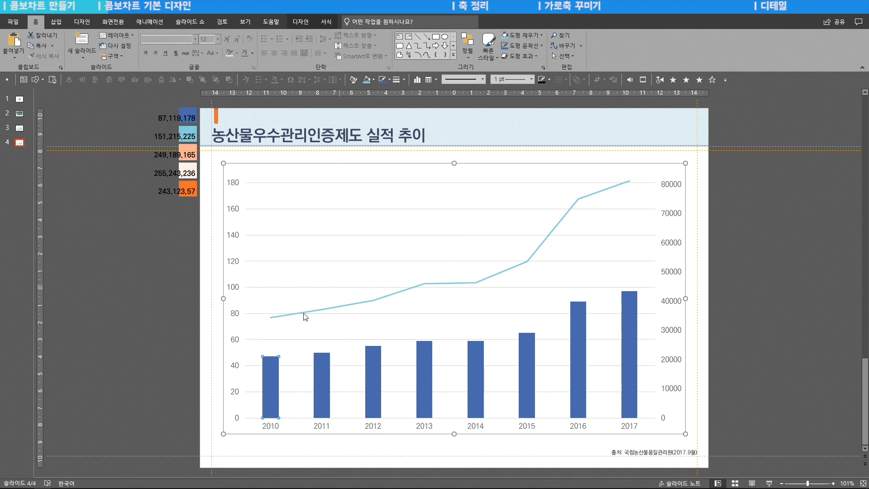
right_click(271, 377)
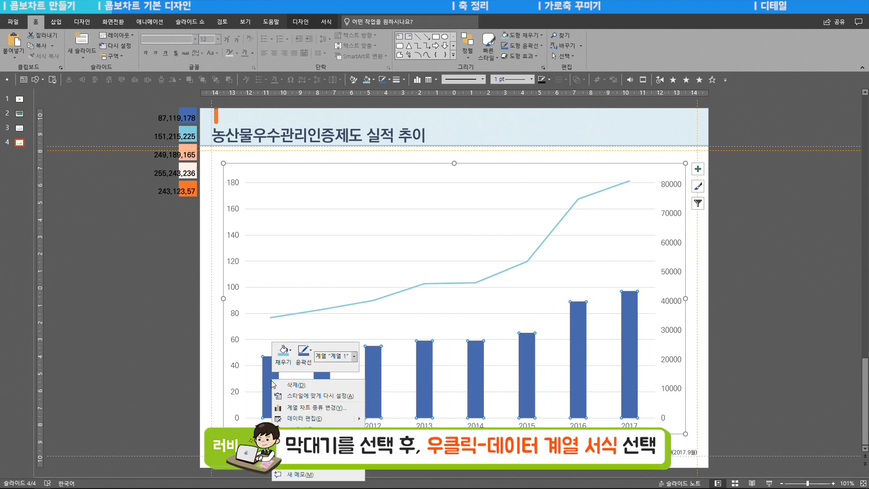
click(324, 462)
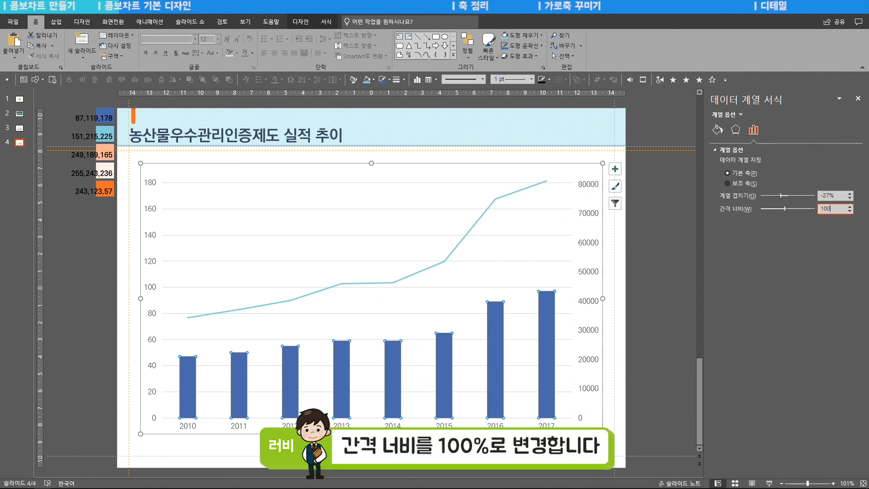
key(Return)
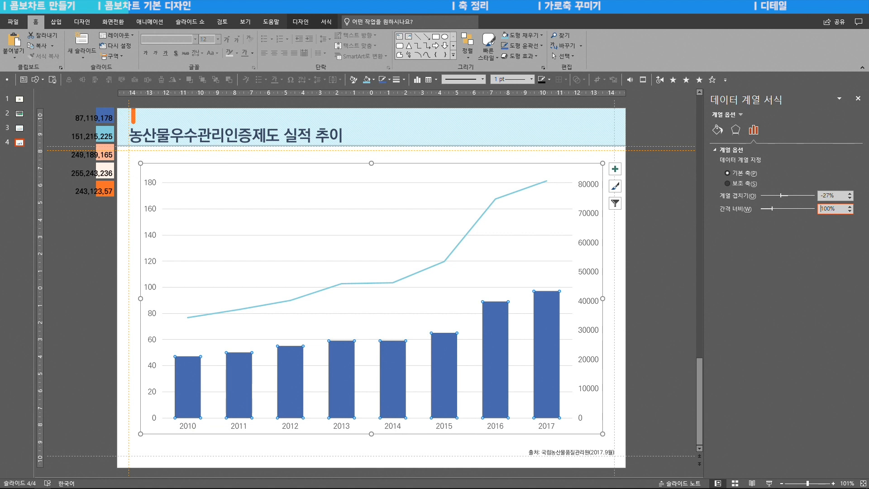
- Format the chart's line series as a solid line in RGB 243, 123, 57 with a width of 3 pt
click(547, 182)
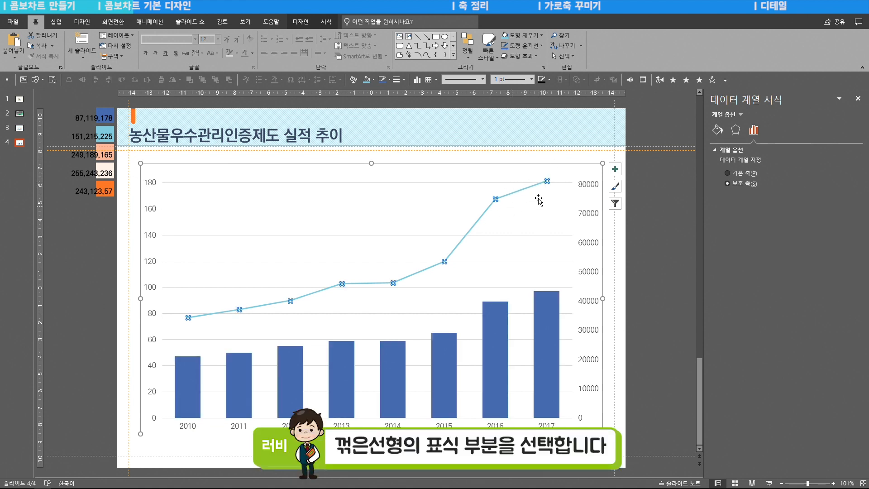
click(718, 131)
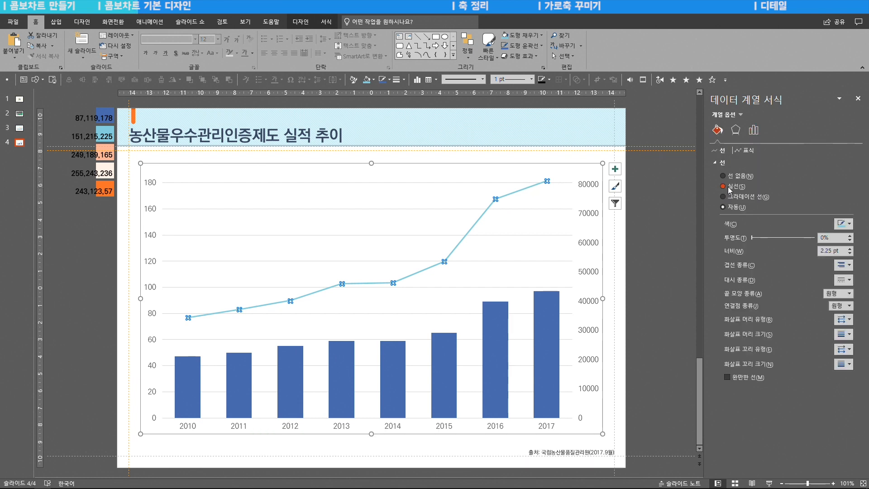
click(729, 189)
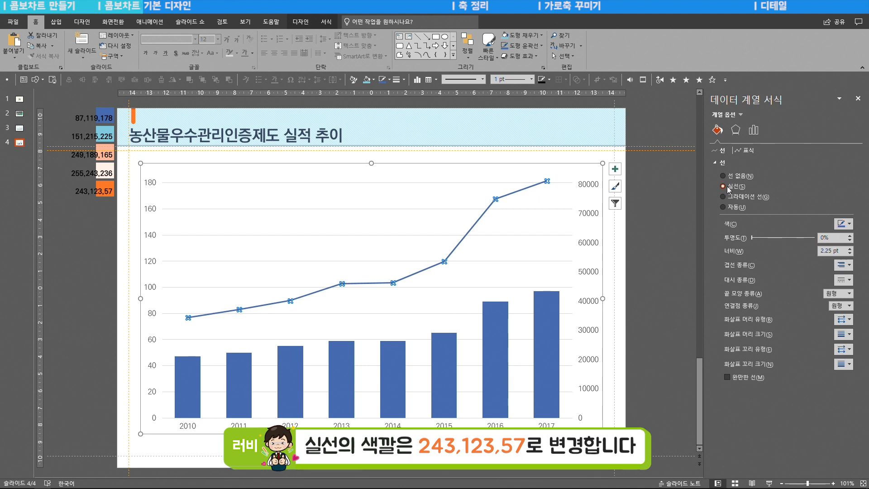
click(844, 225)
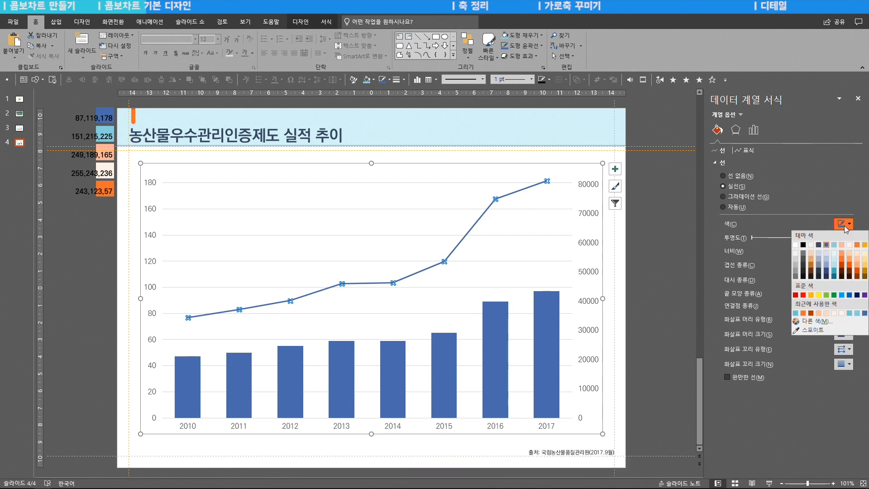
click(822, 322)
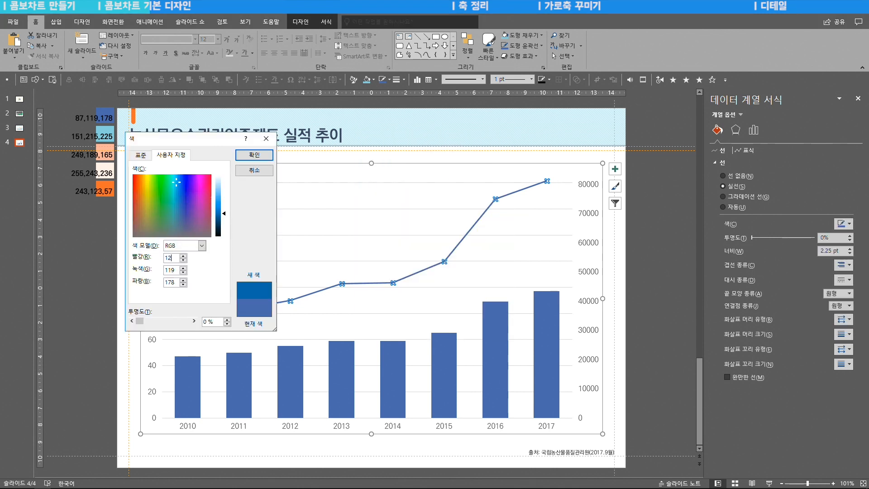
key(BackSpace)
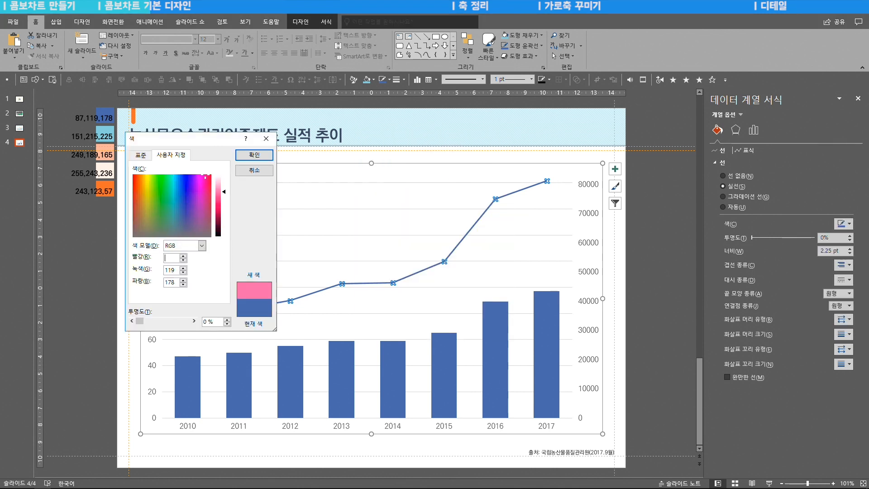
text(243)
key(Tab)
text(123,57)
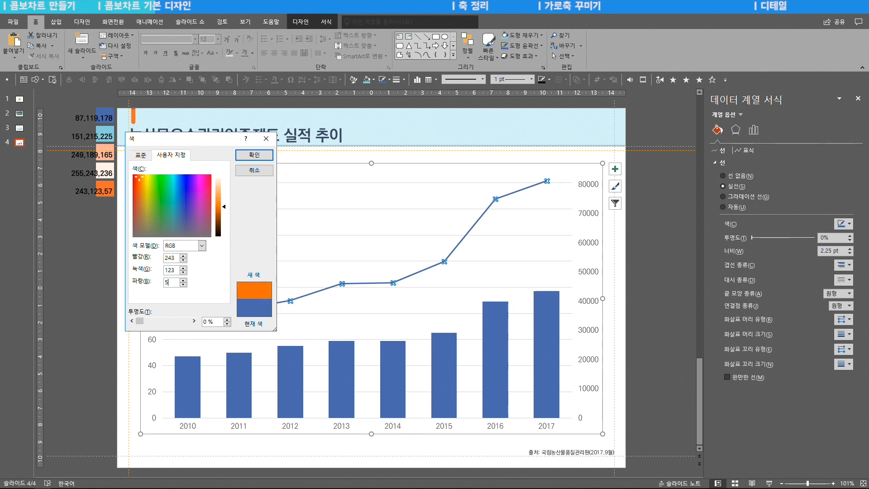
key(Return)
click(850, 248)
click(850, 248)
click(850, 249)
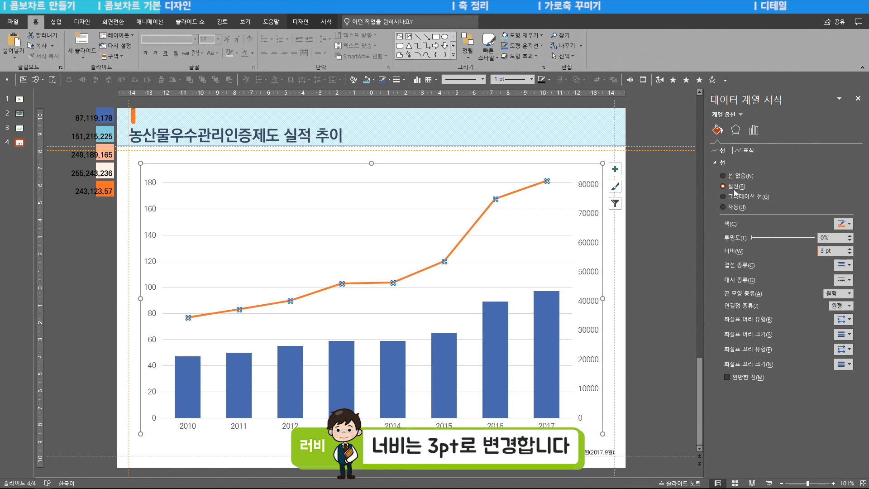
- Give the line series' markers a solid white fill
click(748, 150)
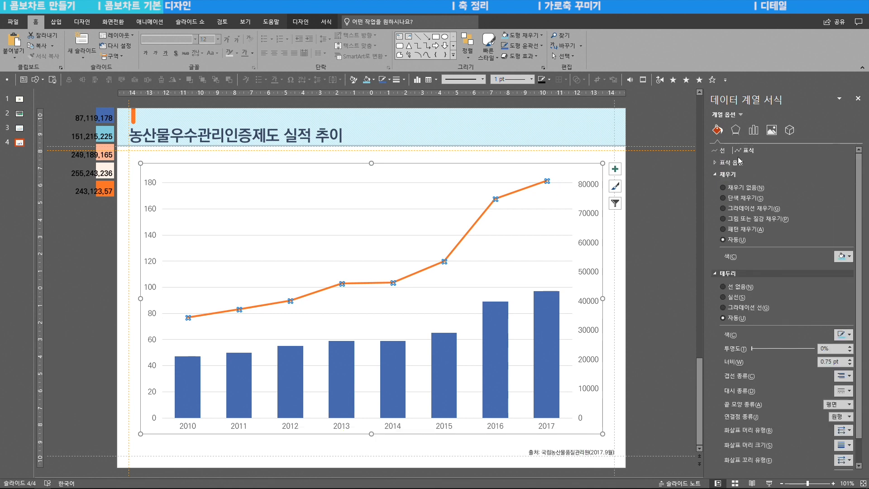
click(746, 198)
click(843, 256)
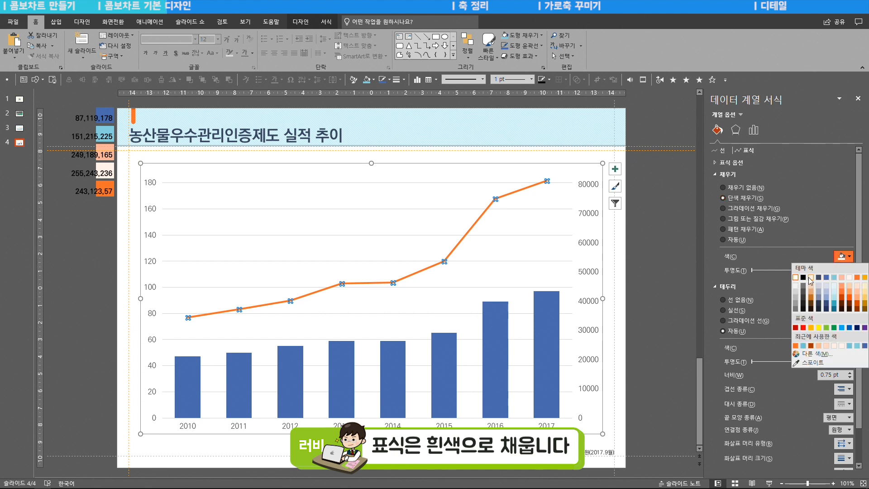
click(795, 277)
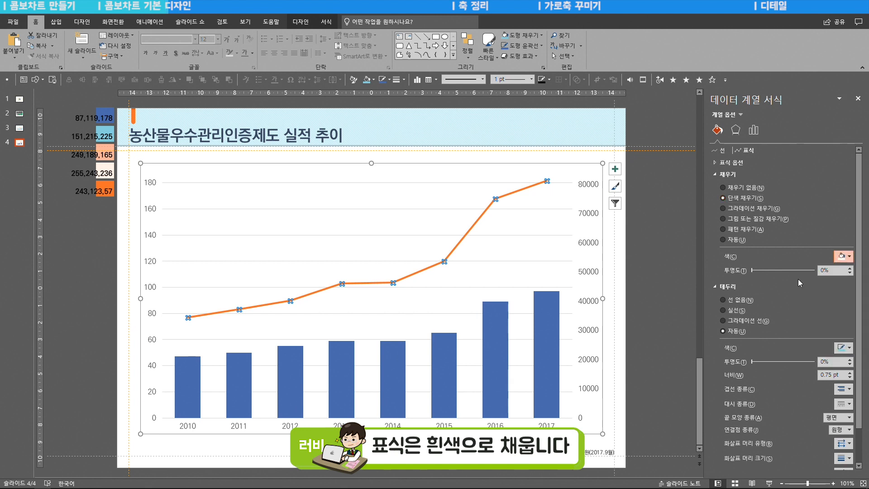
- Give the line markers a solid orange border with a width of 3 pt
click(736, 311)
click(842, 349)
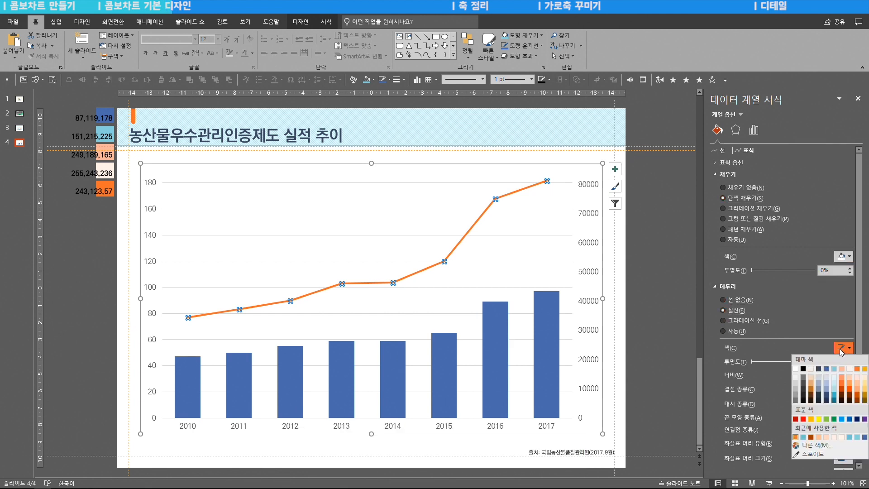
click(796, 438)
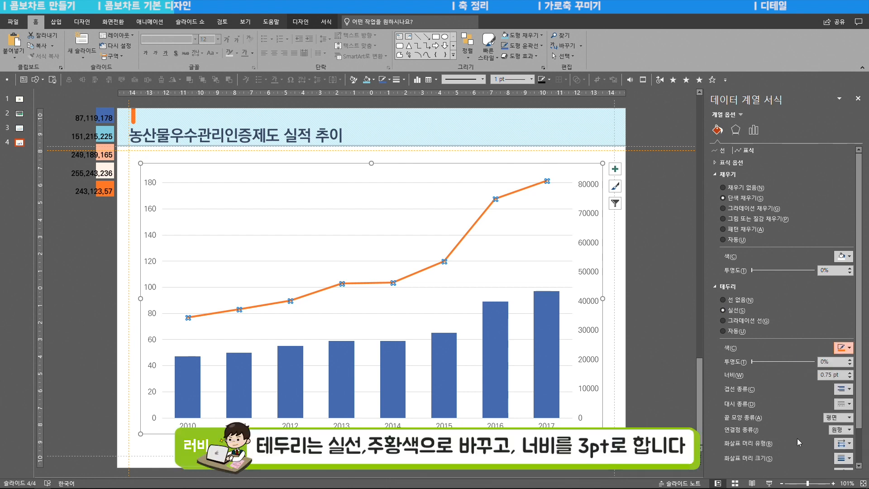
drag(837, 374, 796, 374)
text(3)
key(Return)
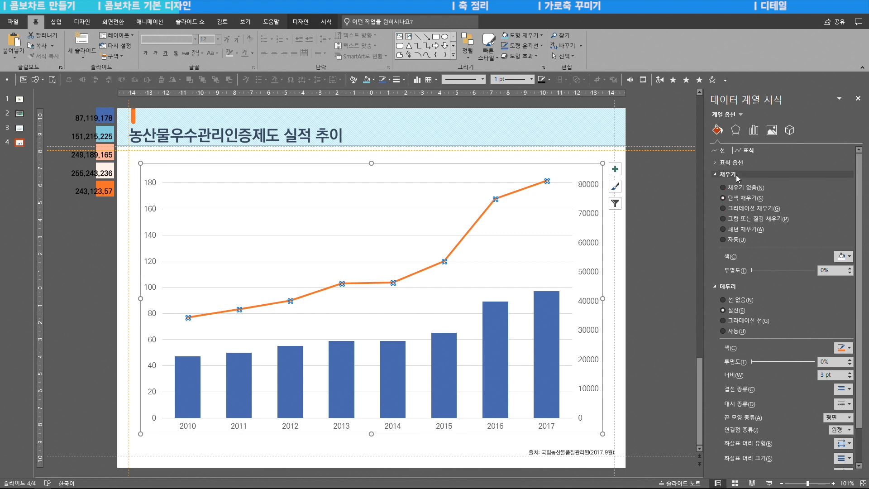
- Change the line series' markers to the built-in circle type at size 10
click(716, 164)
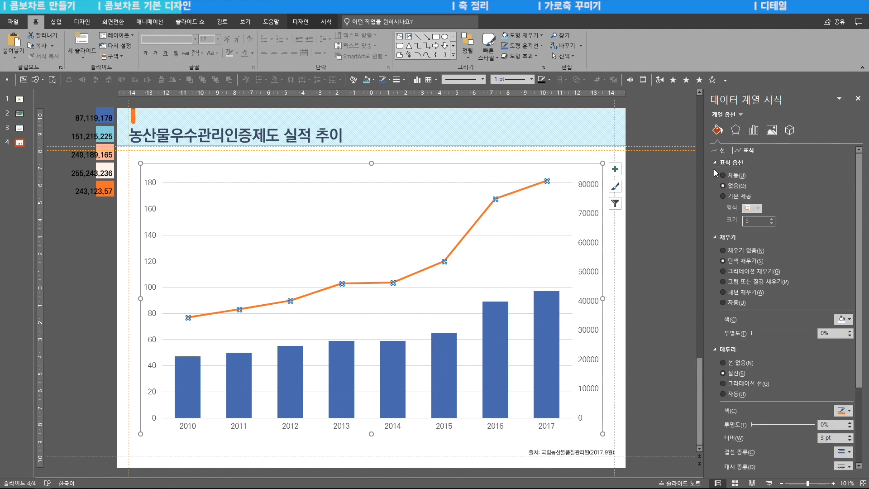
click(722, 196)
click(755, 208)
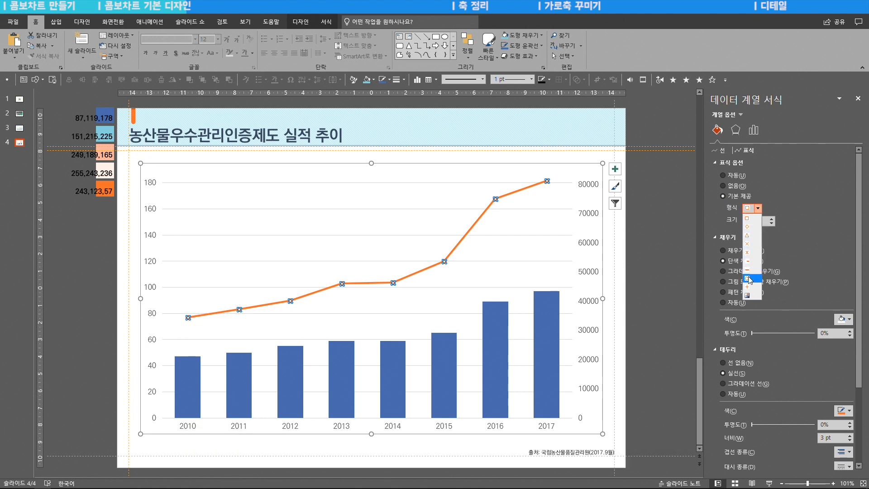
click(751, 277)
double_click(747, 220)
text(10)
click(657, 246)
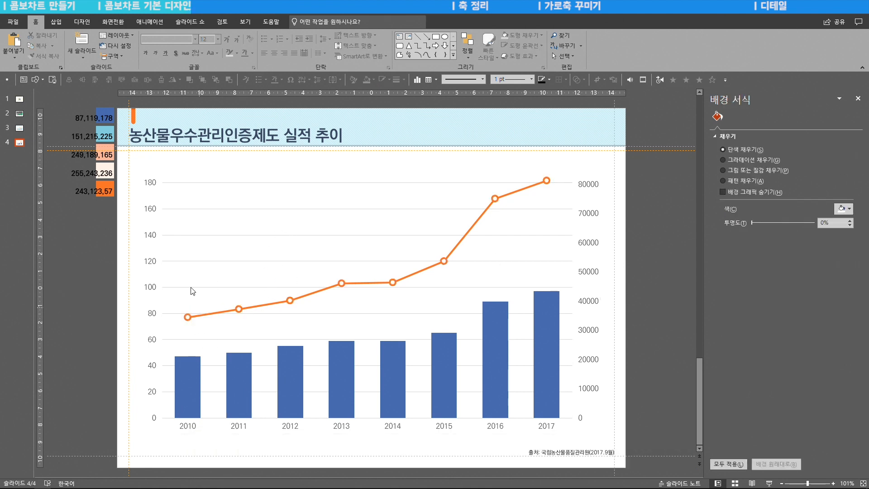
- Apply a linear gradient fill at a 15° angle to the column series
drag(59, 121, 133, 150)
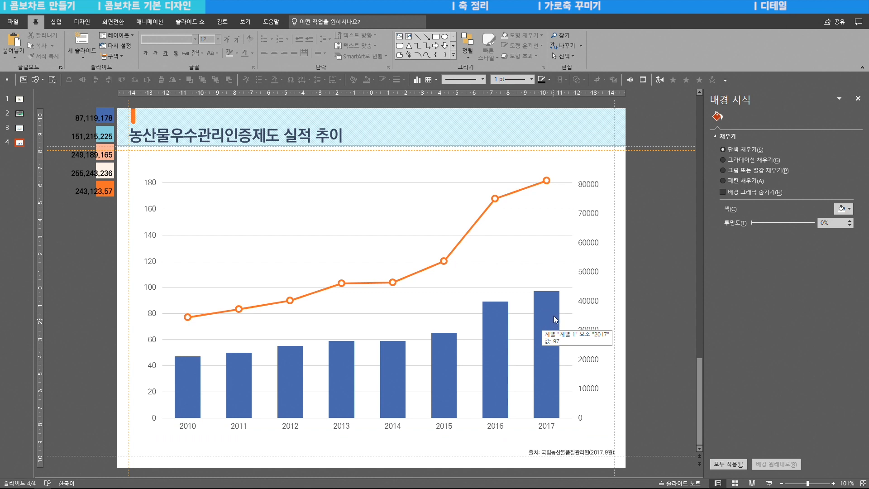
double_click(547, 328)
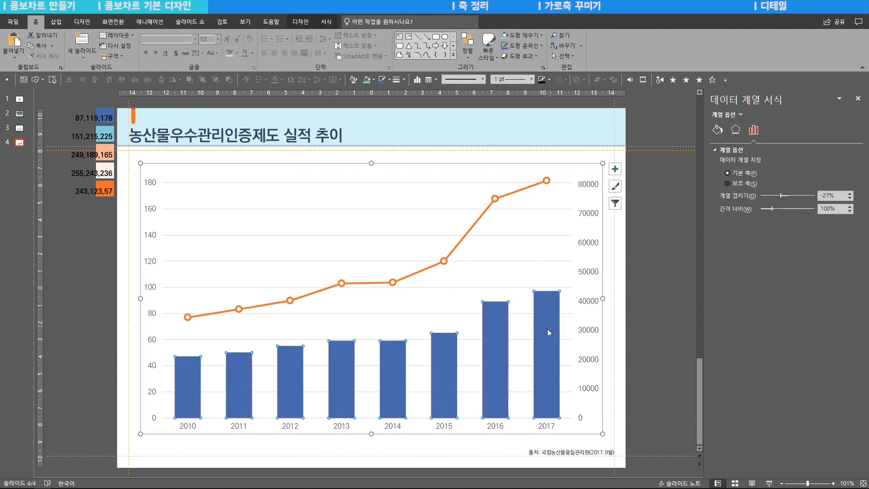
click(717, 131)
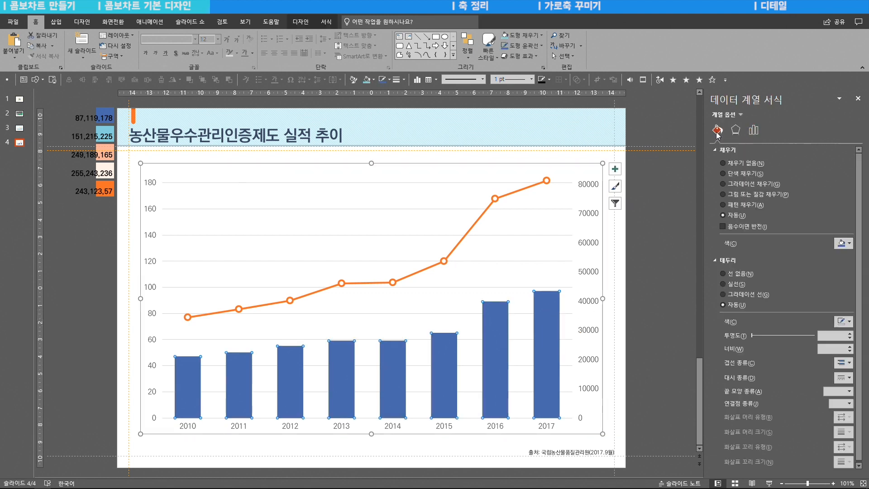
click(744, 189)
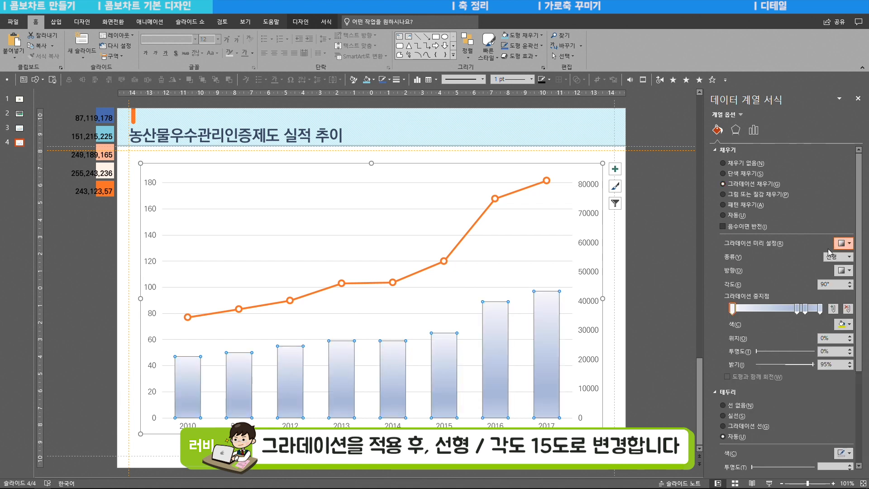
drag(837, 284, 805, 285)
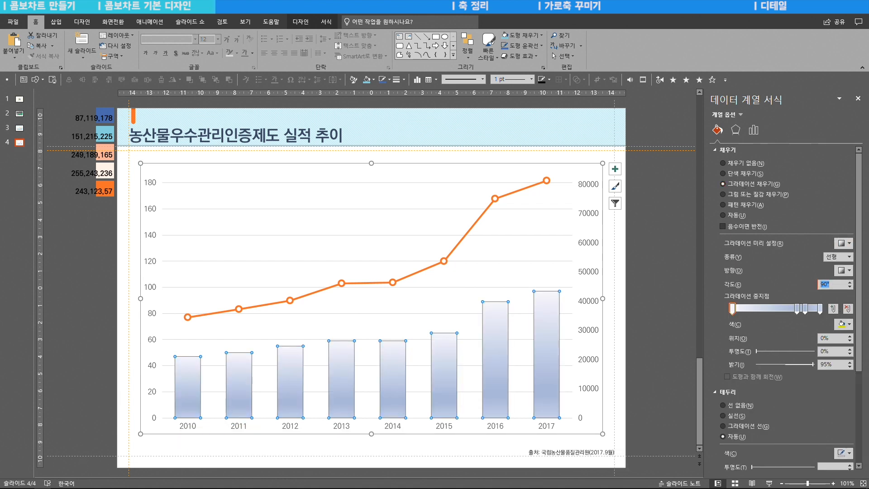
text(15)
- Set the first gradient stop of the column fill to white
click(732, 309)
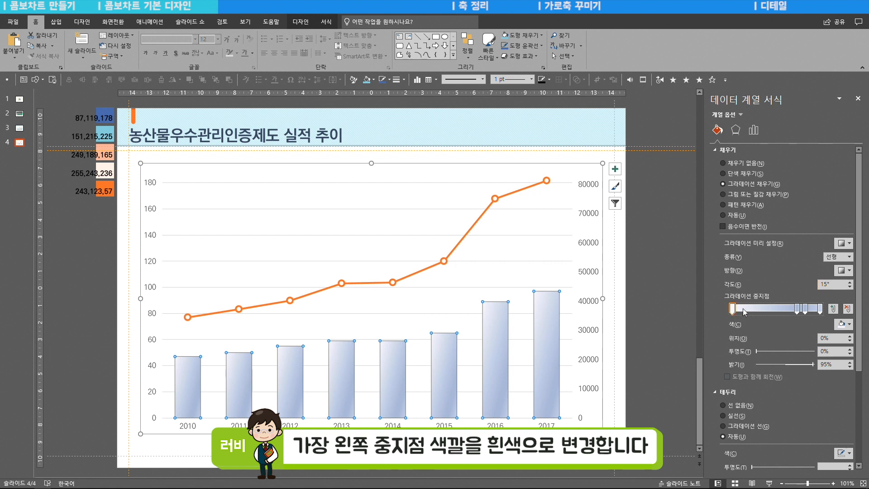
click(842, 323)
click(796, 346)
- Color the remaining three gradient stops of the column fill RGB 151, 215, 225
drag(797, 308, 788, 309)
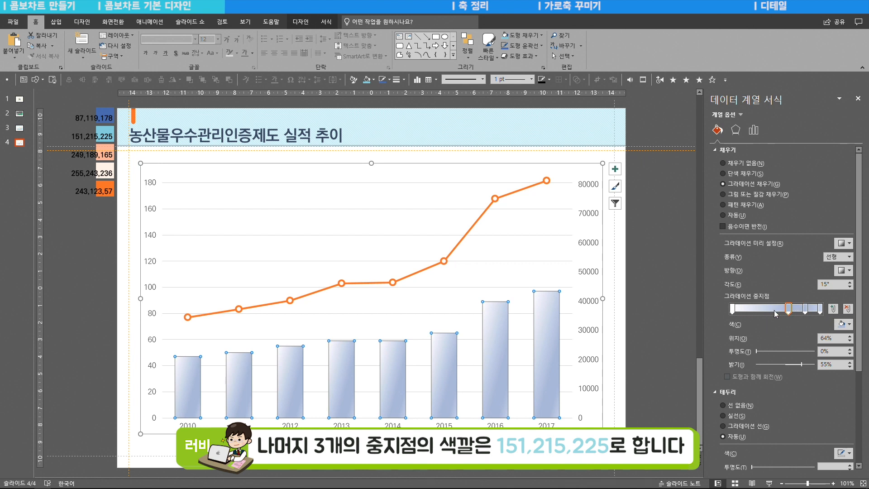
click(841, 323)
click(814, 425)
text(151)
key(Tab)
text(215)
key(Tab)
text(225)
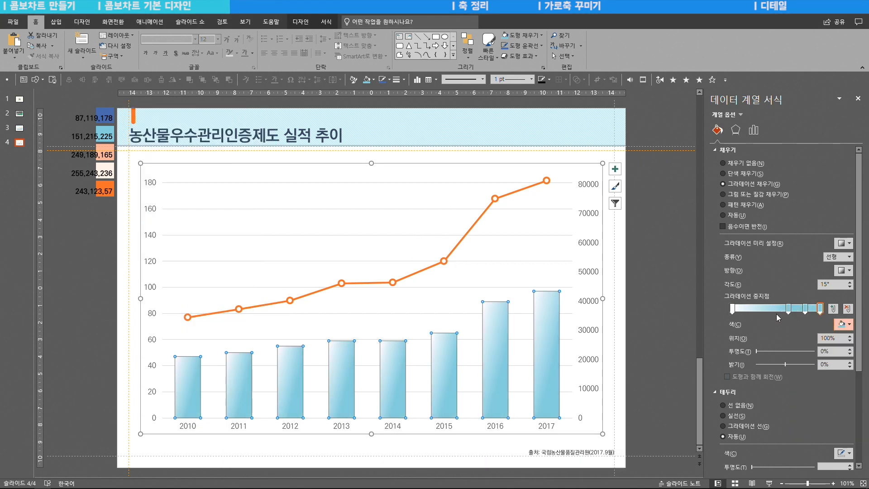
- Place the two middle gradient stops of the column fill together at the 31% position
click(787, 309)
drag(787, 309, 765, 310)
double_click(829, 336)
text(31)
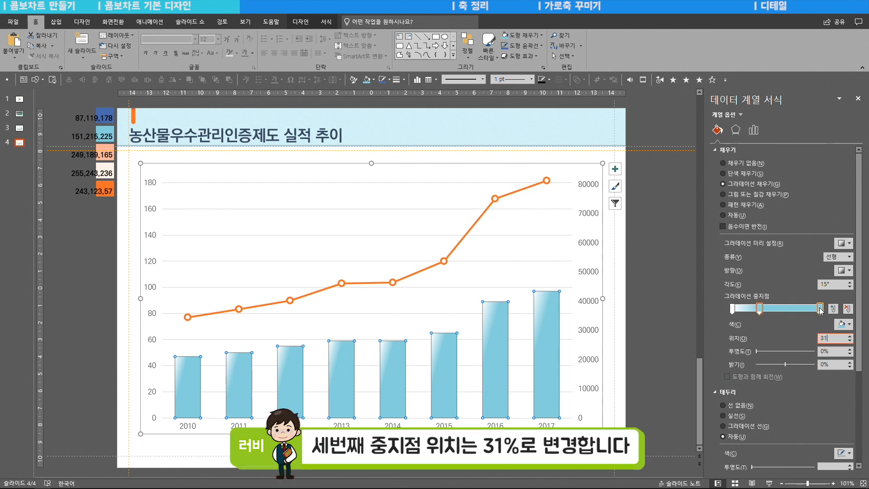
click(819, 311)
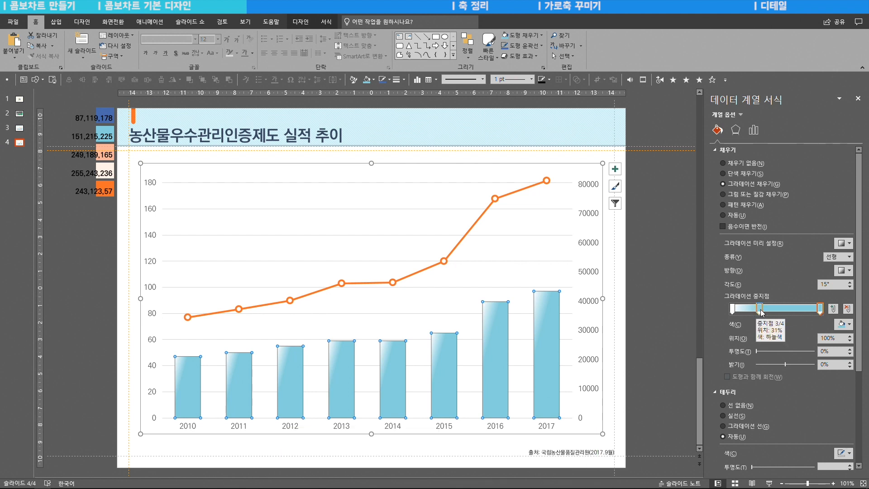
- Try separating the two middle gradient stops by moving one to 44%, and return it to 31%
drag(760, 311, 773, 315)
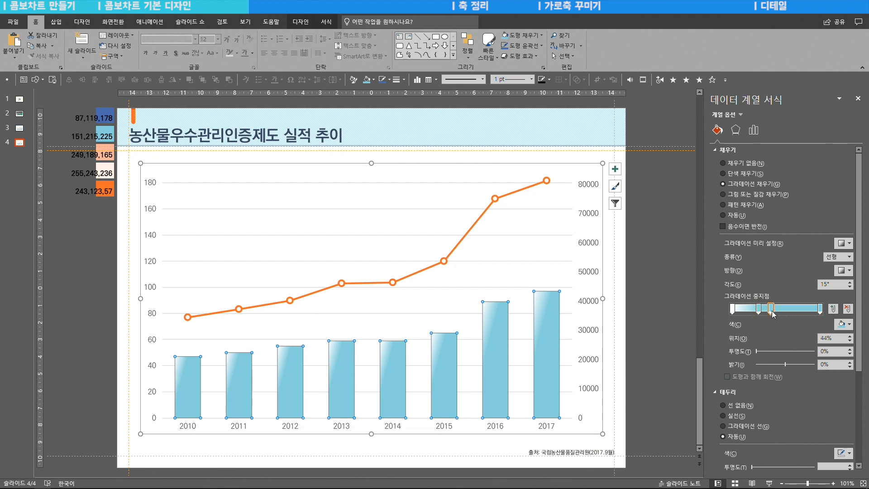
click(759, 310)
click(818, 365)
text(30)
click(772, 309)
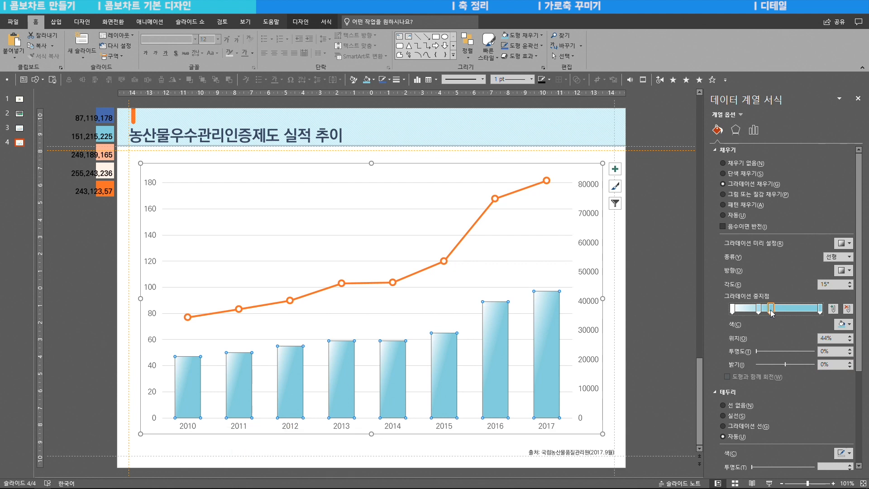
drag(770, 314, 760, 311)
double_click(831, 341)
text(31)
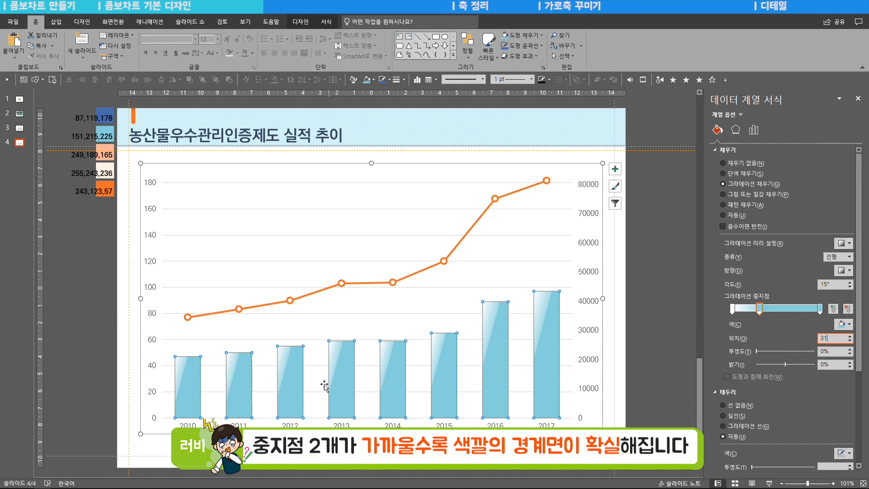
- Give the columns a solid border in RGB 151, 215, 225 with a width of 0.5 pt
scroll(769, 316, down, 3)
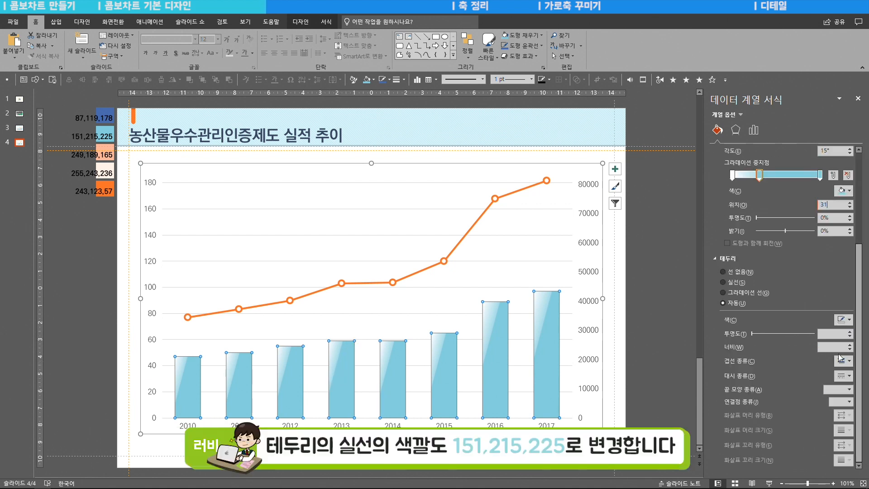
click(729, 283)
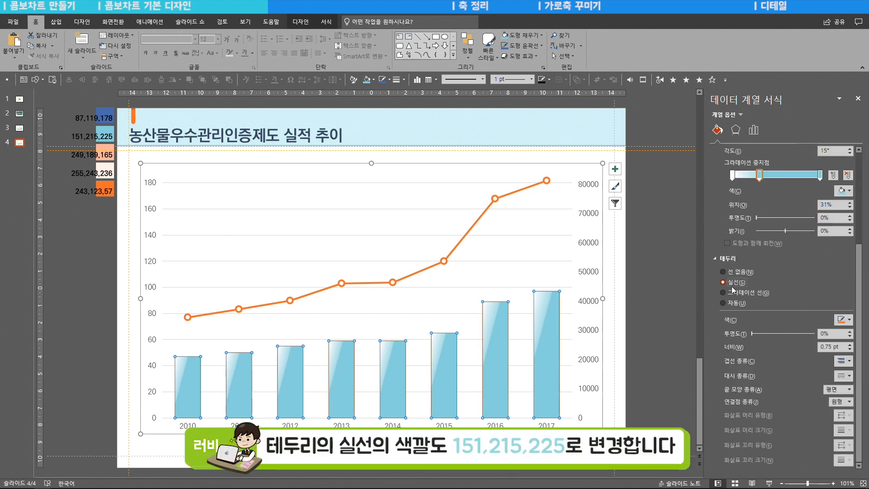
click(838, 321)
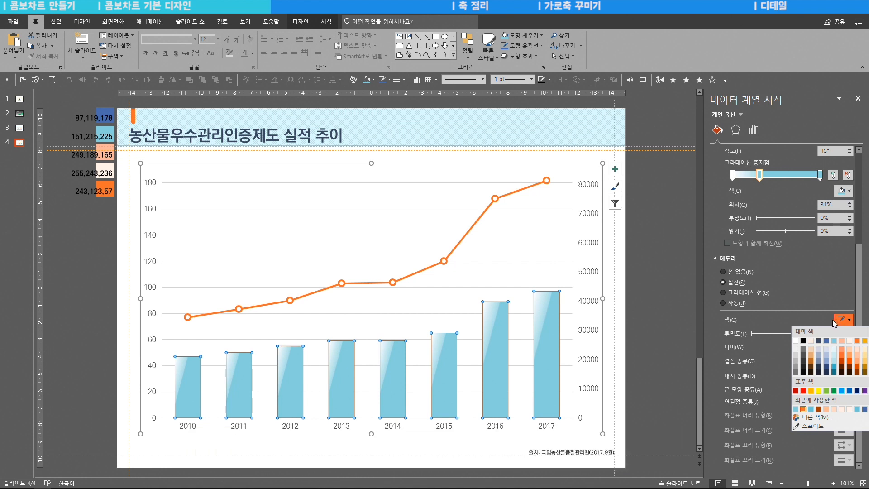
click(815, 417)
text(151)
key(Tab)
text(215)
key(Tab)
text(225)
key(Return)
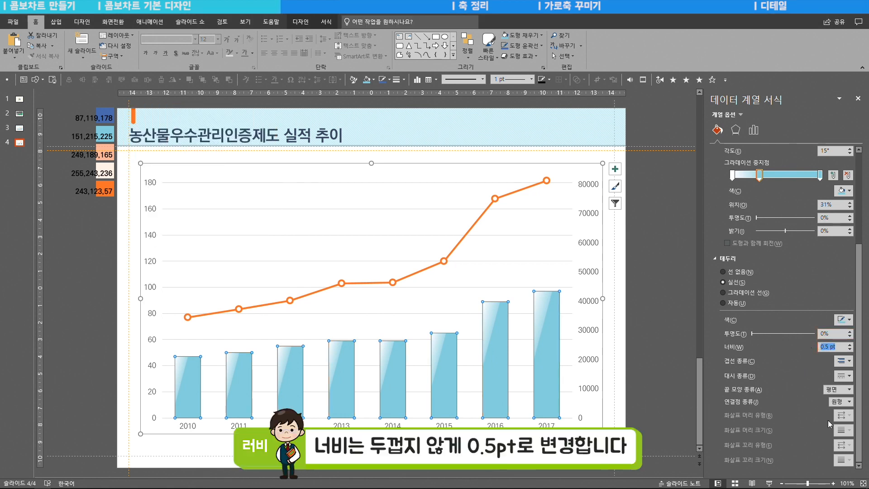
click(625, 248)
drag(643, 272, 515, 374)
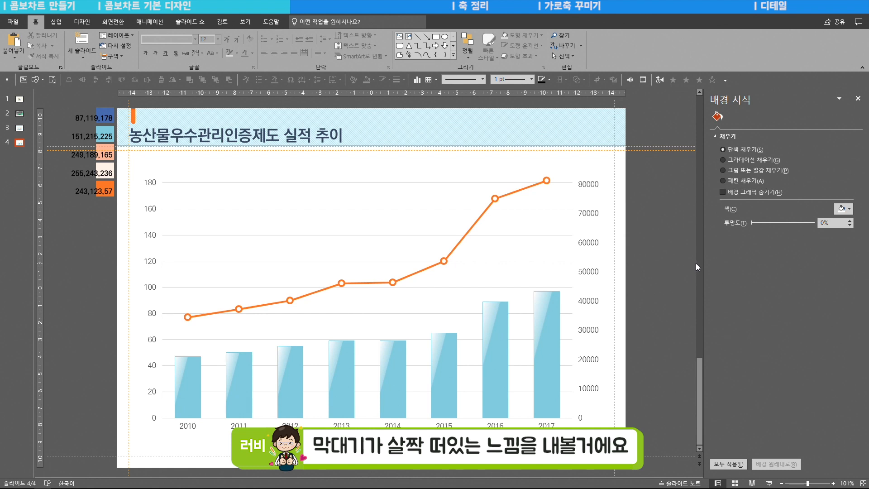
- Draw an isosceles triangle about 3.55 cm high and 2.04 cm wide directly beside the 2010 column
click(55, 21)
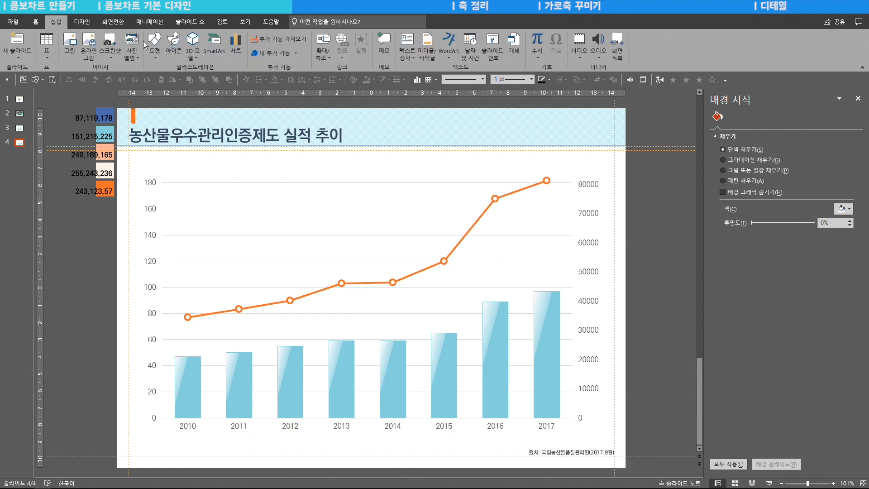
click(154, 45)
click(178, 144)
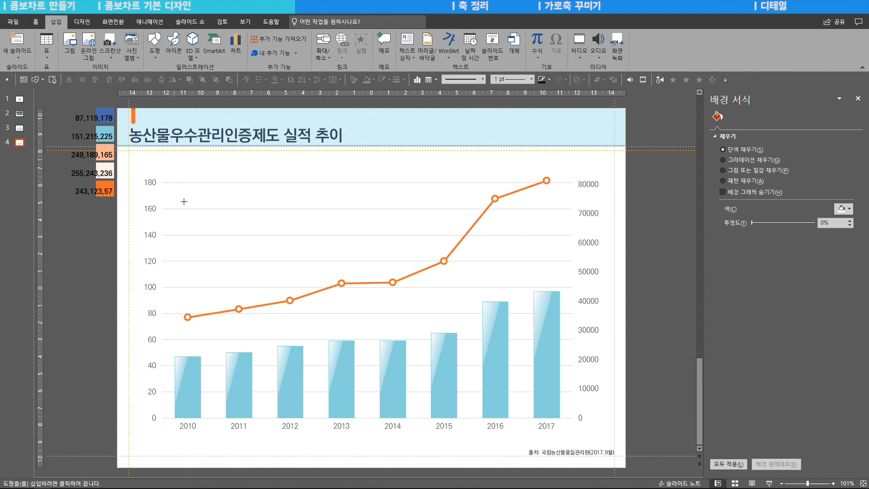
drag(203, 356, 236, 417)
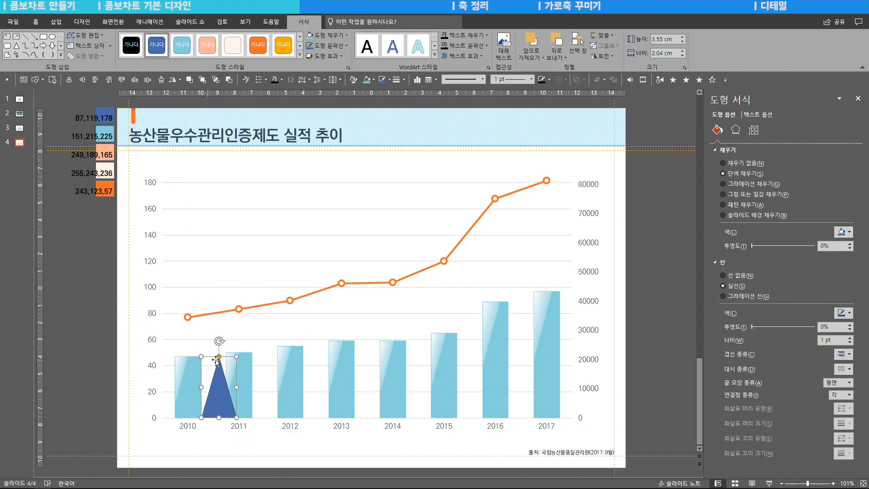
- Reshape the triangle into a right triangle along the column's edge, narrow it to about 0.9 cm and turn it upside down
drag(218, 357, 199, 357)
drag(236, 387, 216, 387)
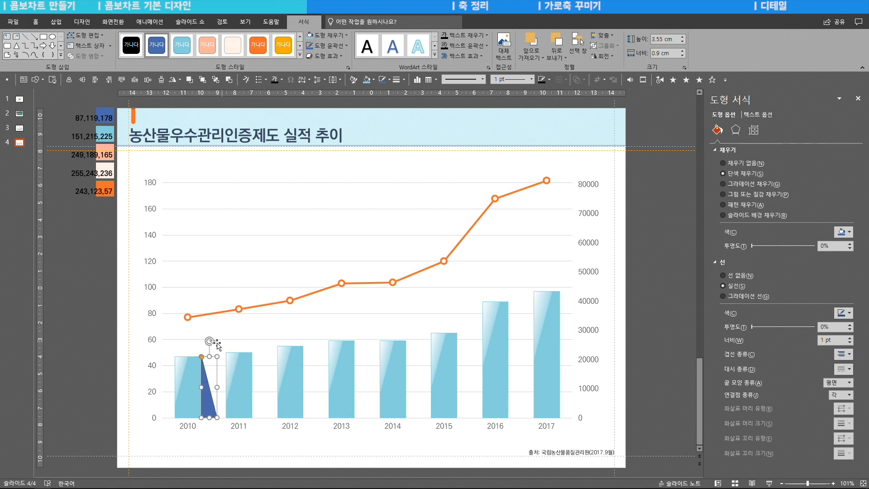
drag(209, 341, 195, 419)
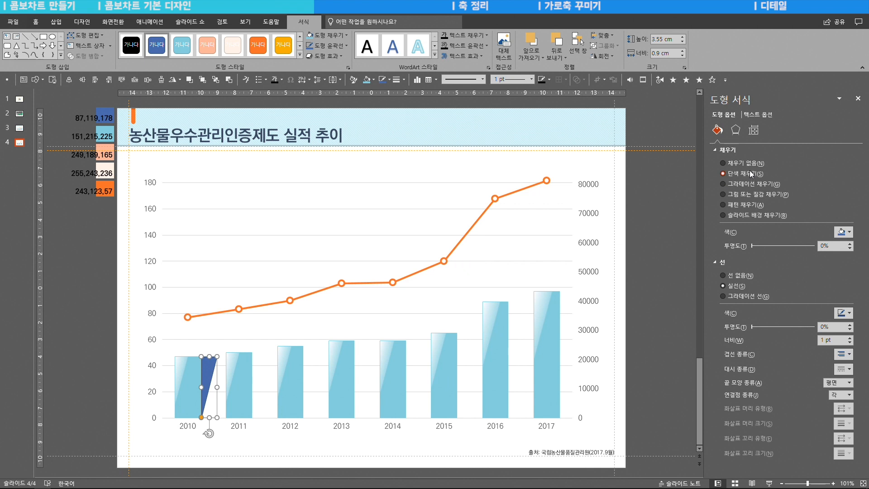
- Remove the triangle's outline and give it a gradient fill with only the two end stops
click(734, 275)
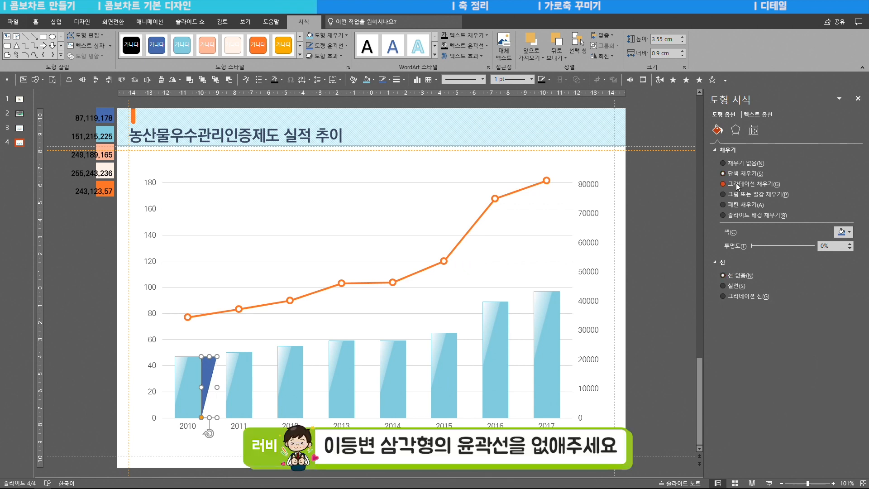
click(737, 183)
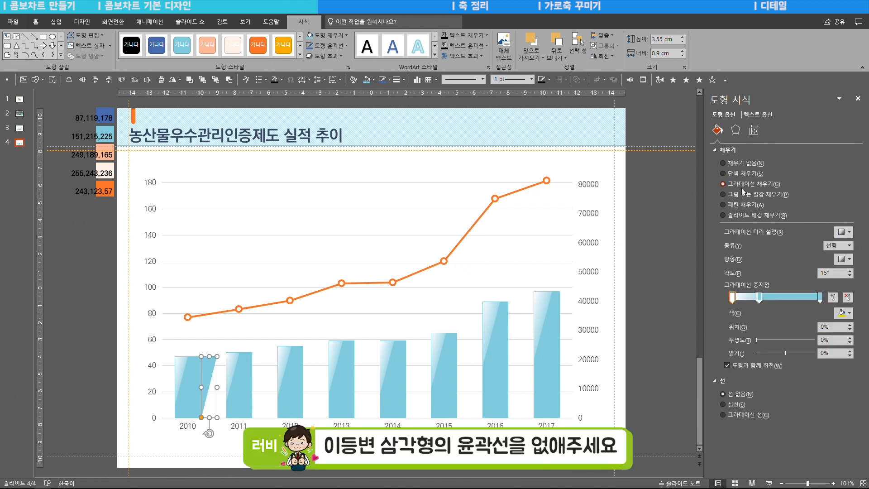
click(759, 297)
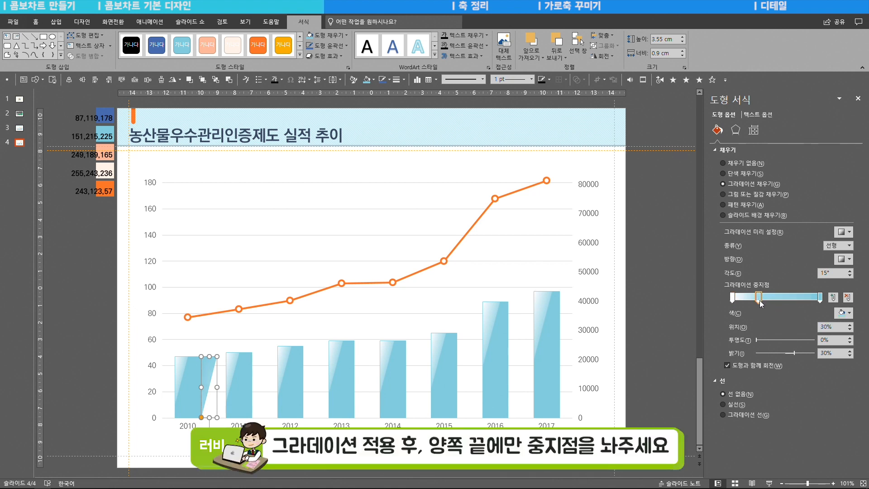
key(Delete)
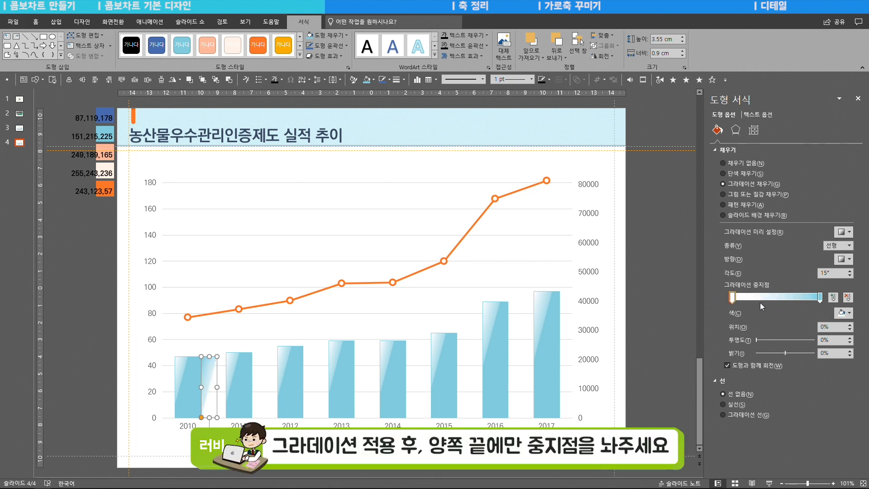
- Color both end stops of the triangle's gradient black
click(842, 313)
click(803, 335)
click(819, 297)
click(842, 313)
click(803, 335)
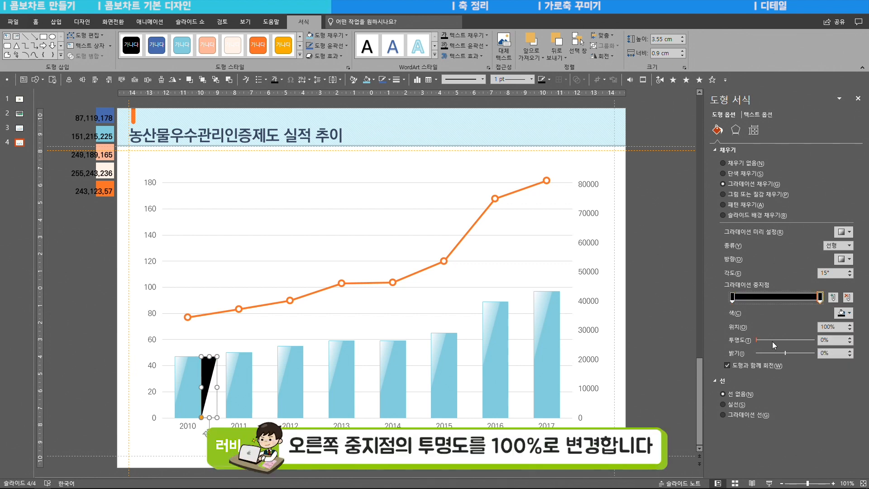
- Set the end stop's transparency to 100% and the start stop's to 60%, with the triangle's gradient angle at 90°
drag(757, 342, 818, 343)
click(732, 296)
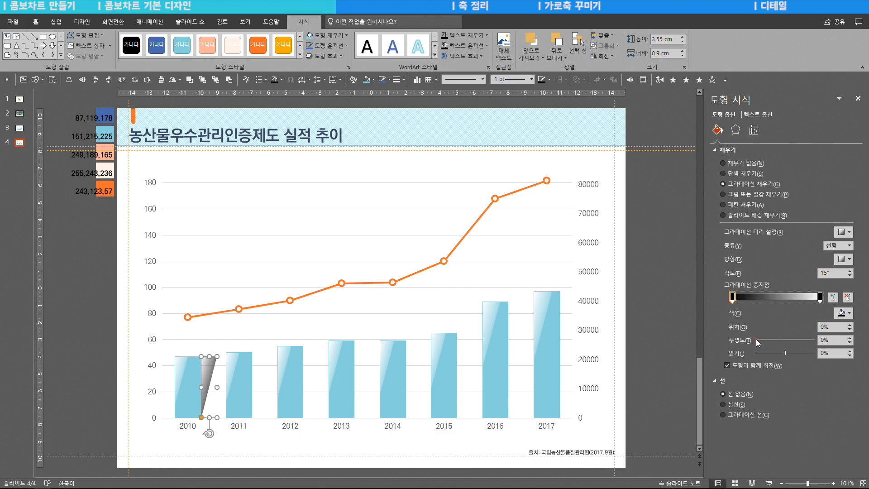
drag(758, 339, 793, 347)
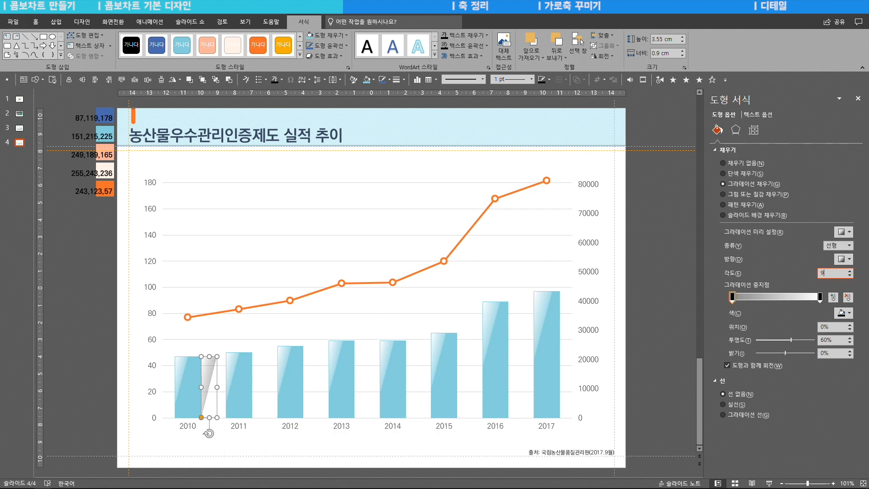
click(213, 367)
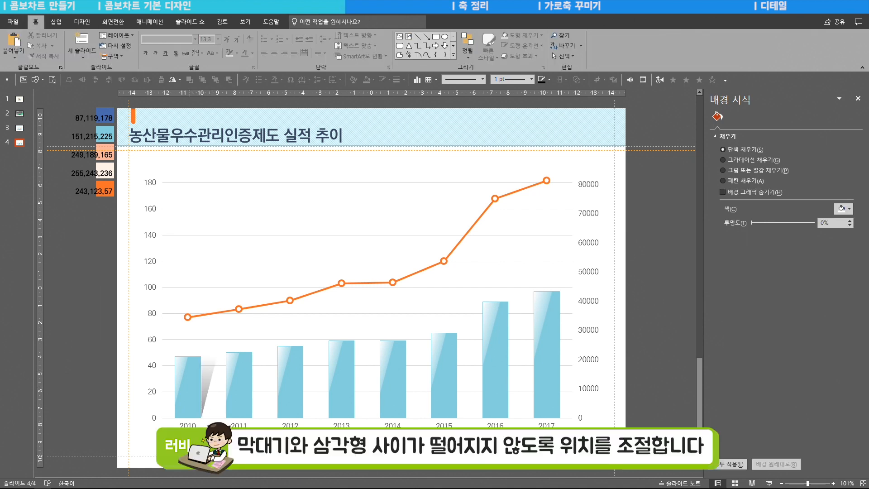
- Nudge the shadow triangle against the edge of the 2010 column so that no gap is left
click(212, 385)
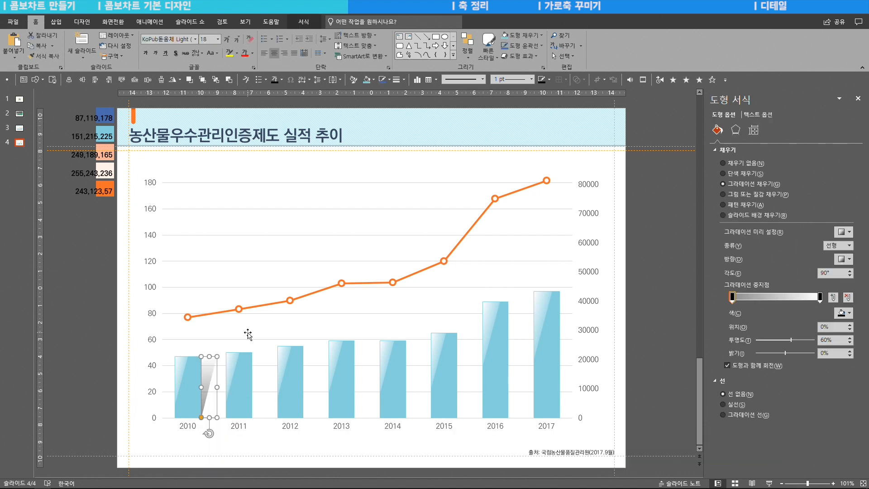
click(248, 334)
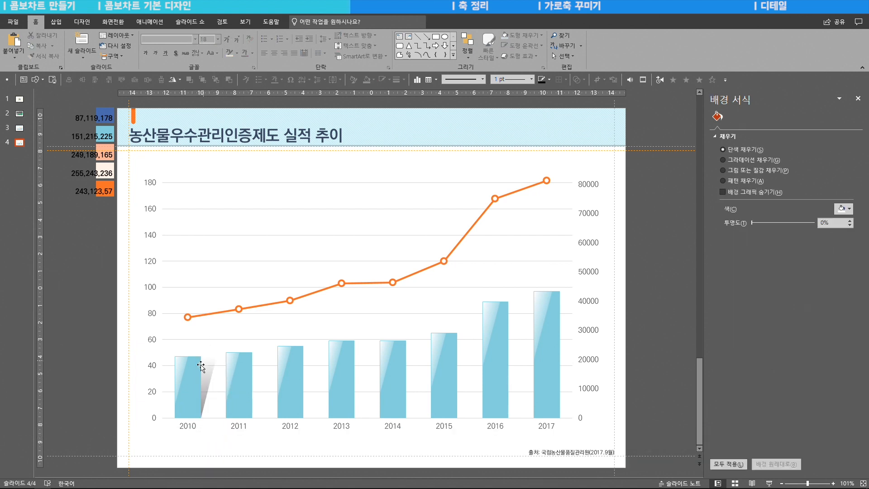
click(204, 389)
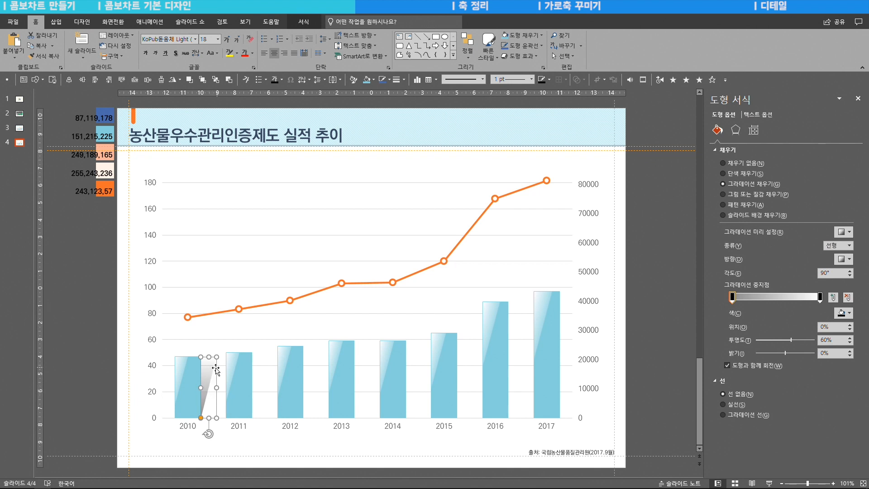
- Copy the shadow triangle beside each column from 2011 to 2017 and stretch the 2017, 2016 and 2015 copies to their columns' heights
drag(213, 380, 515, 390)
drag(514, 390, 567, 390)
drag(567, 357, 570, 291)
click(514, 385)
drag(517, 357, 519, 302)
click(462, 385)
drag(464, 358, 464, 336)
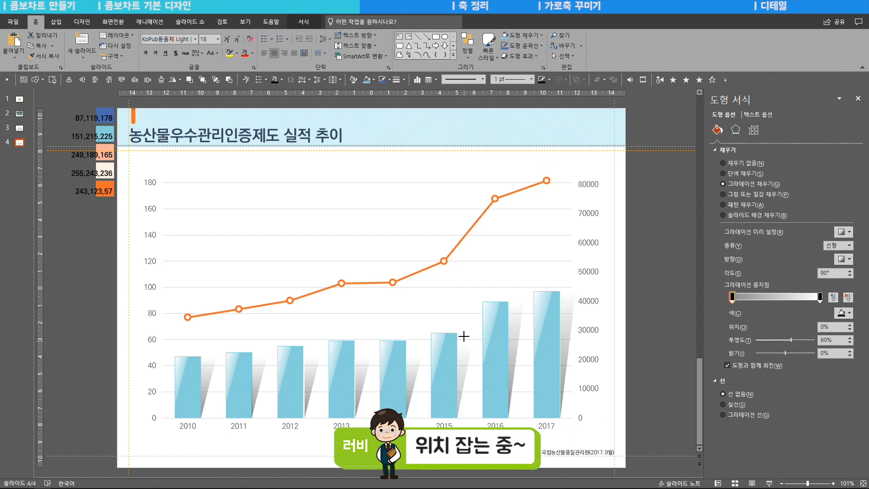
- Stretch the shadow triangles of 2014, 2013, 2012 and 2011 to match their columns' heights
click(416, 377)
drag(414, 357, 413, 340)
click(366, 378)
drag(363, 356, 363, 341)
click(314, 377)
drag(312, 356, 311, 346)
click(263, 378)
drag(259, 357, 260, 352)
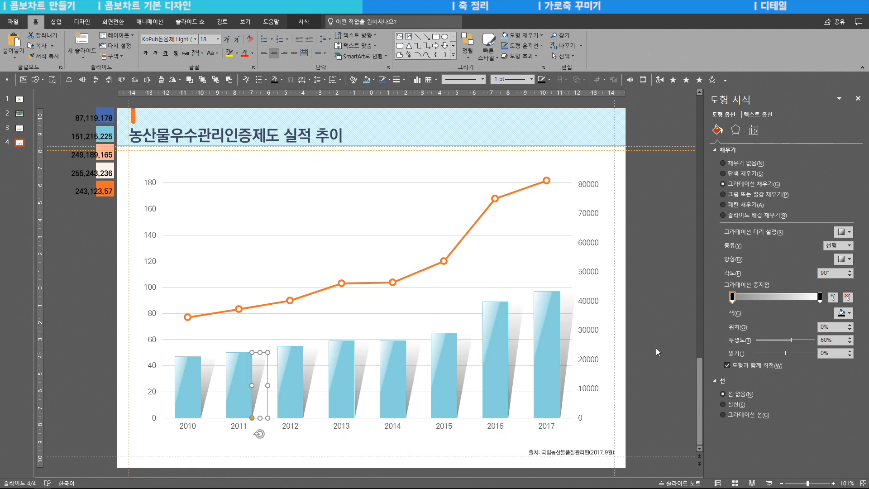
click(664, 343)
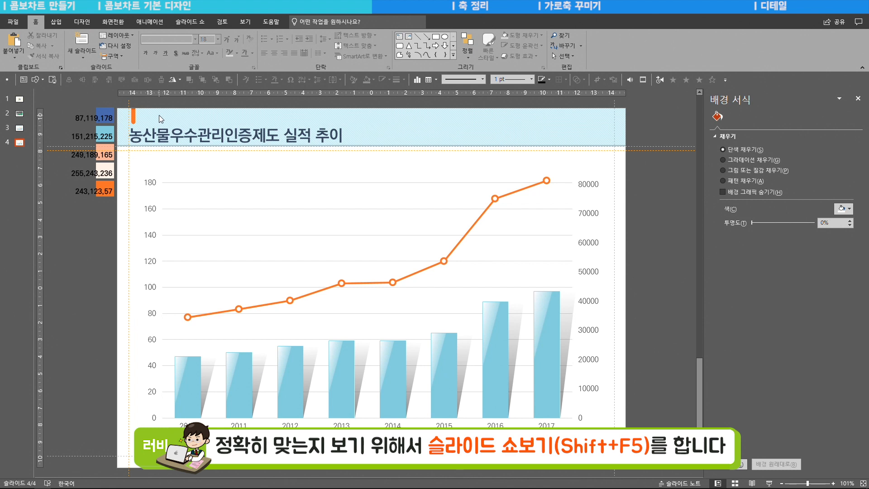
- Check the shadow alignment in the slide show and nudge the 2017 shadow slightly left against its column
key(shift+F5)
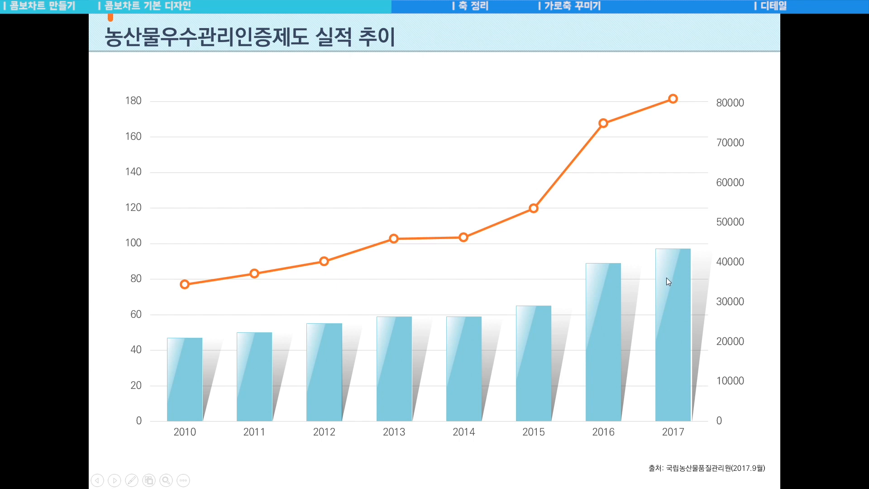
key(Escape)
click(571, 323)
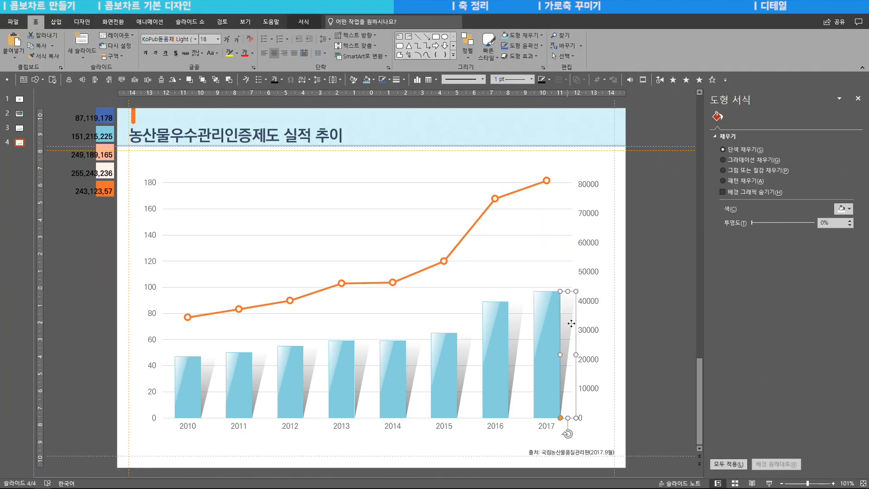
key(ctrl+Left)
key(shift+F5)
key(Escape)
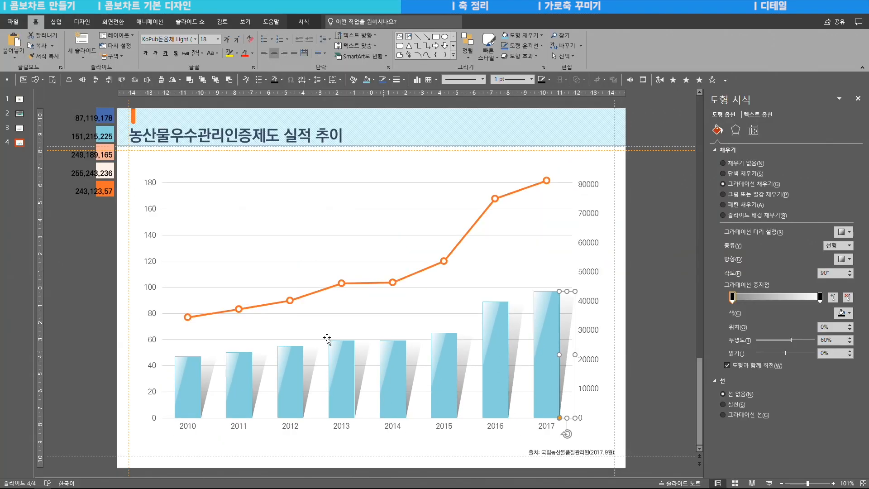
- Set the horizontal position of the 2010 column's shadow to 4.88 cm and check the alignment in the slide show
click(258, 385)
shift+click(212, 369)
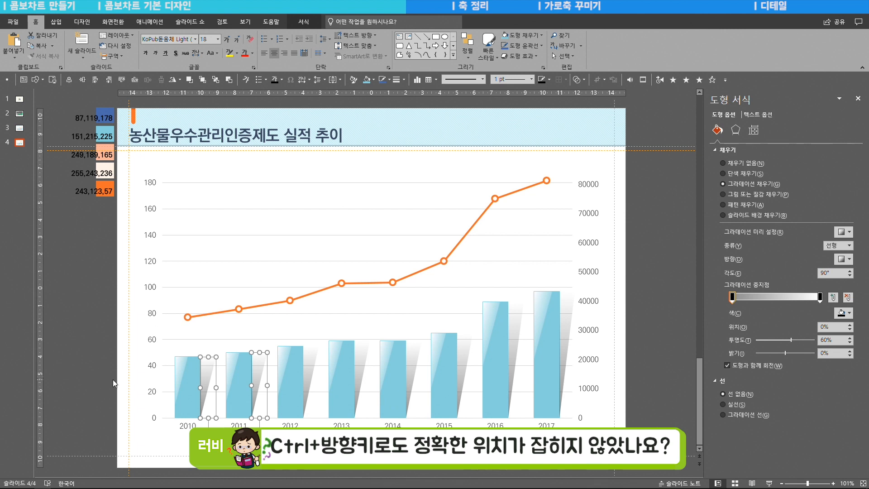
shift+click(259, 361)
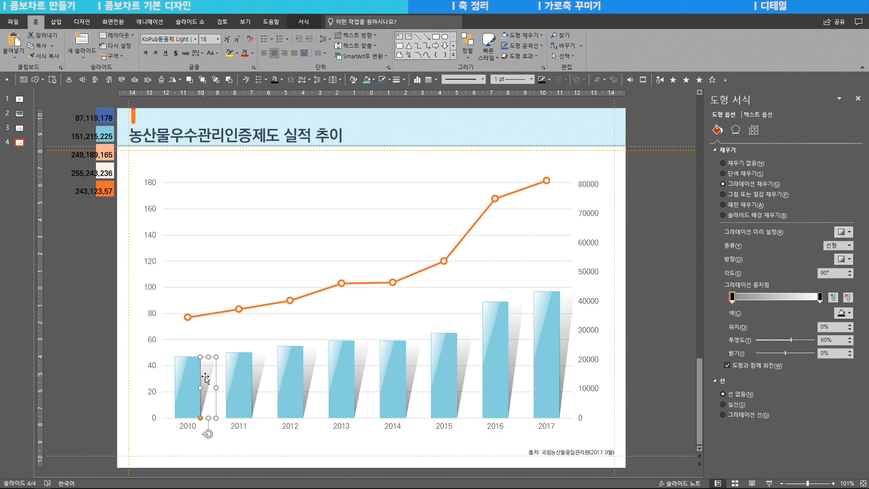
right_click(209, 377)
click(249, 361)
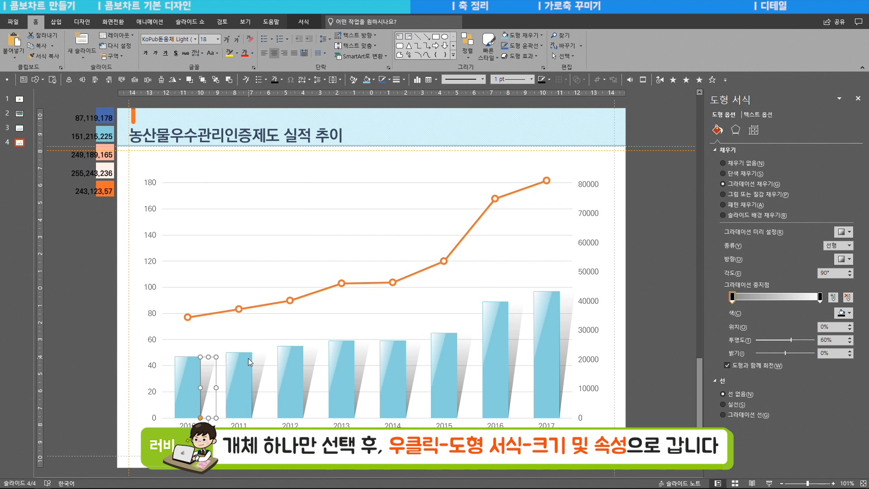
click(753, 131)
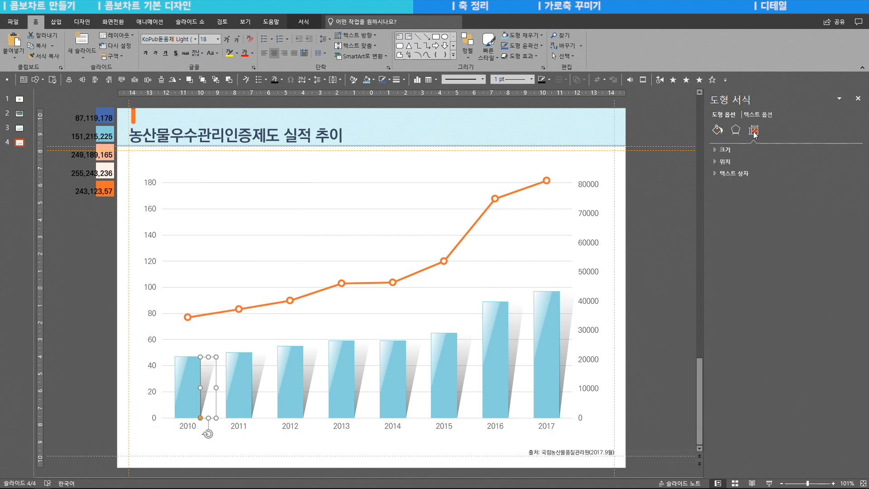
click(716, 162)
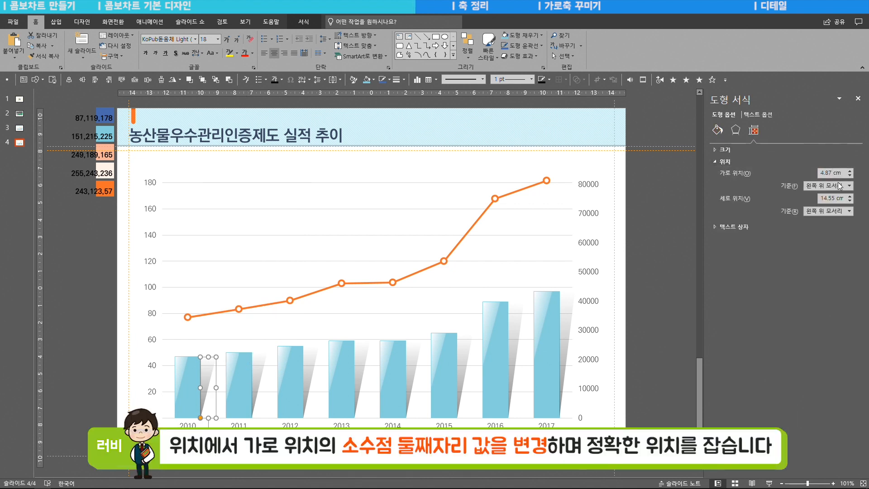
drag(830, 172, 833, 172)
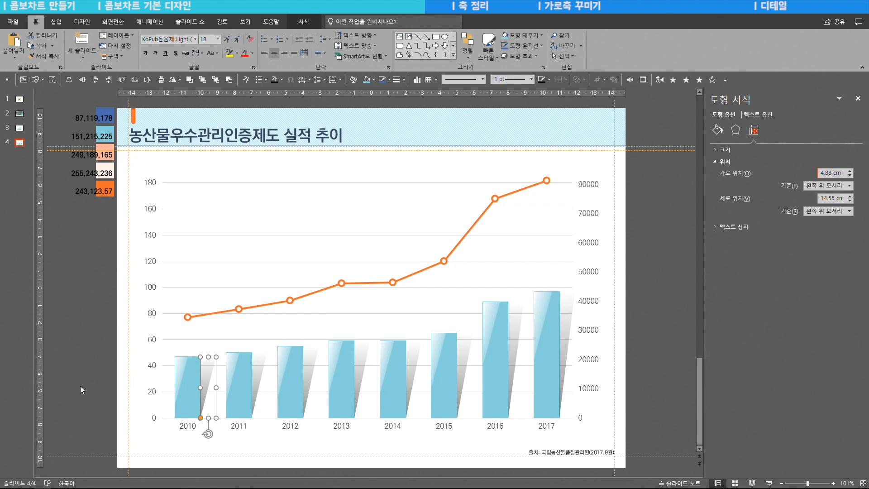
click(111, 387)
key(shift+F5)
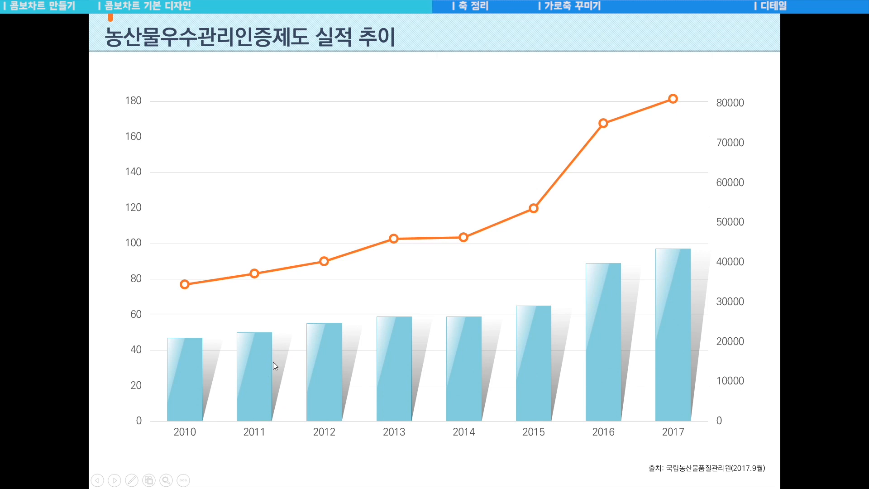
key(Escape)
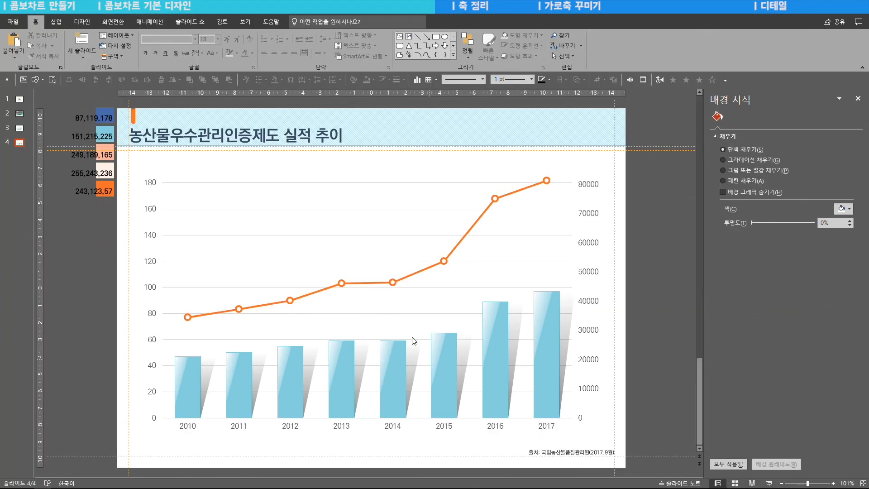
- Fine-tune the second decimal of the 2011 shadow's horizontal position and check it in the slide show
click(260, 371)
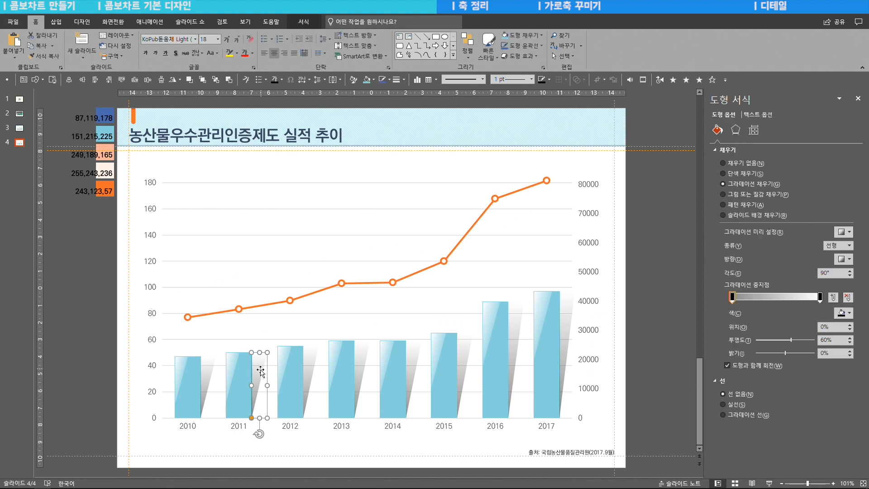
click(753, 131)
drag(828, 173, 867, 181)
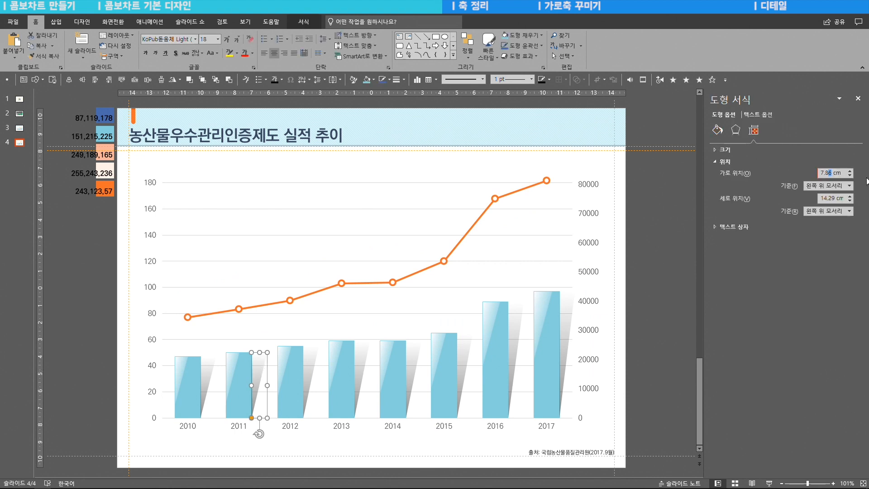
key(shift+F5)
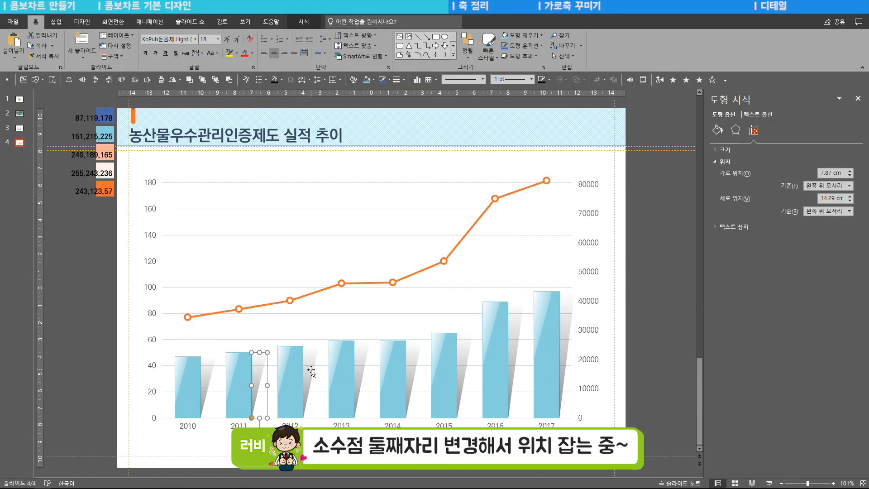
- Fine-tune the second decimal of the 2012 shadow's horizontal position and check it in the slide show
key(ctrl+y)
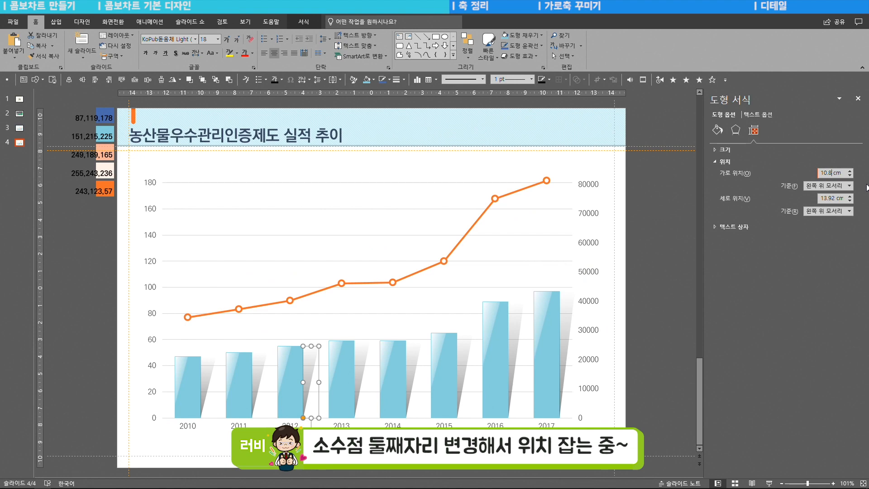
key(ctrl+y)
key(shift+F5)
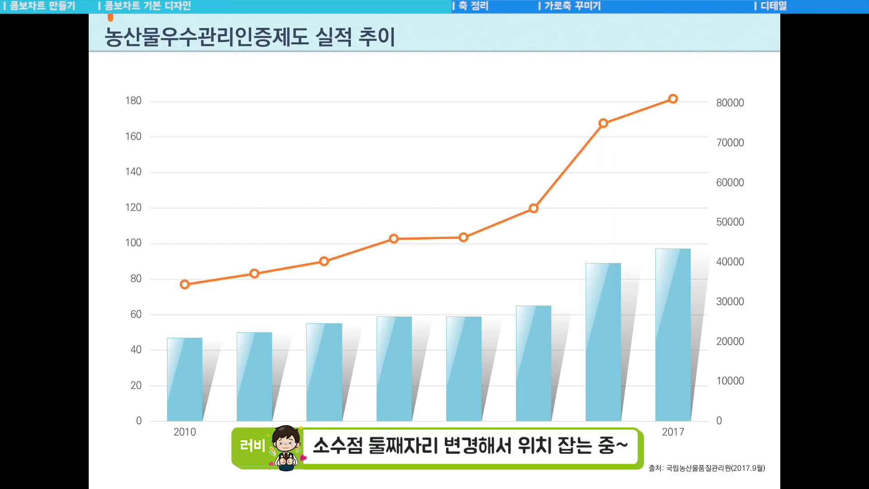
- Leave the slide show and set the left value axis's major unit to 50 after trying 40 and 60
key(Escape)
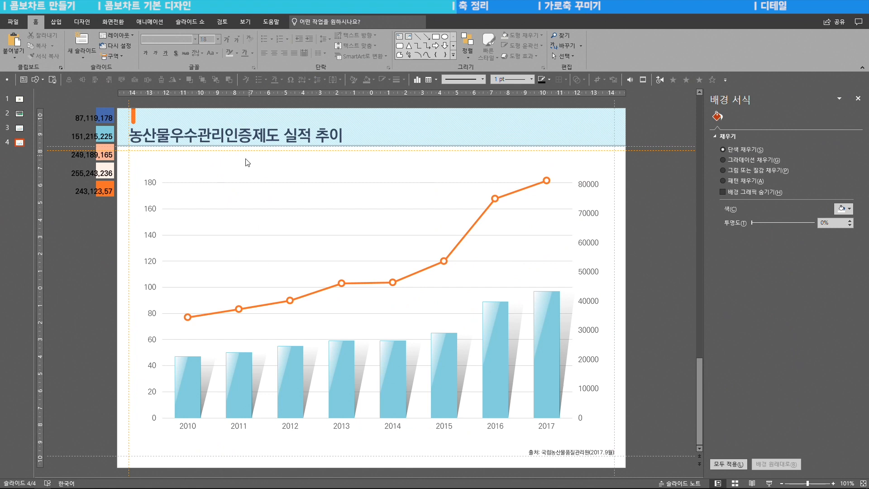
double_click(151, 212)
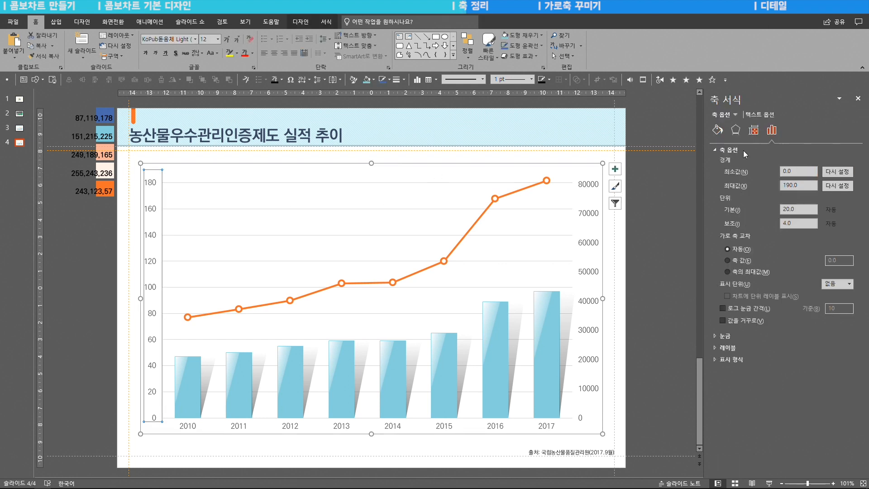
click(857, 98)
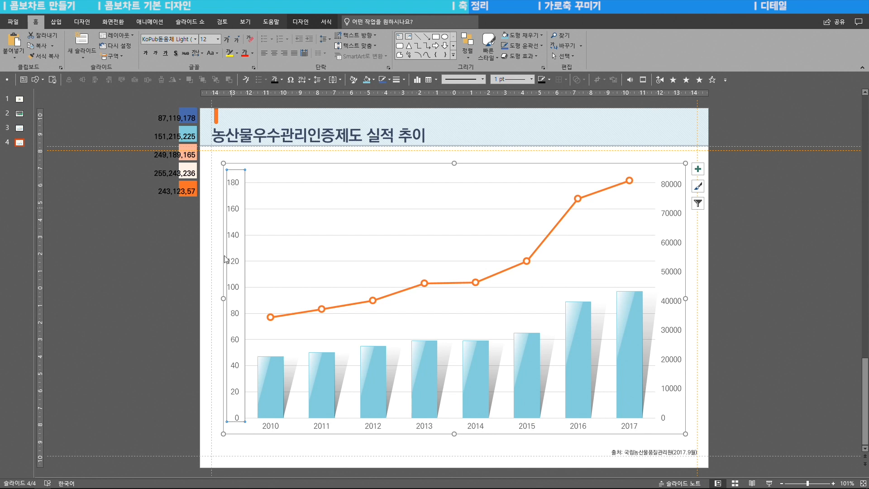
right_click(244, 173)
click(282, 267)
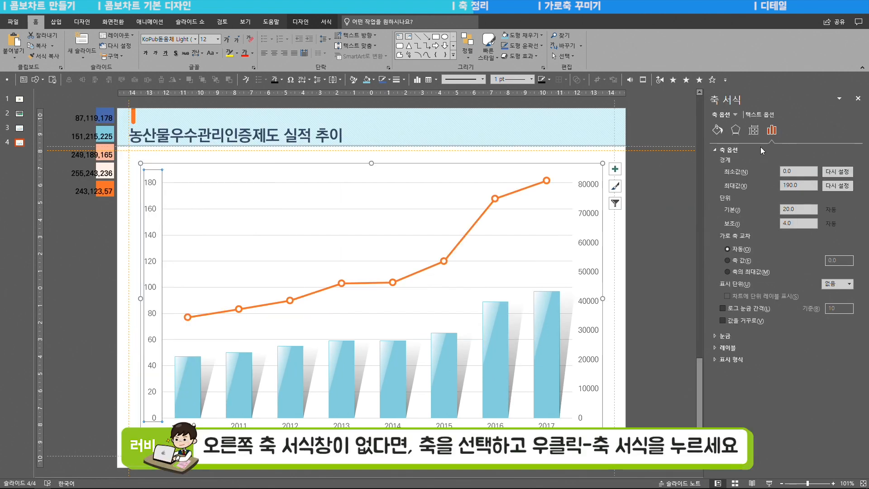
click(797, 210)
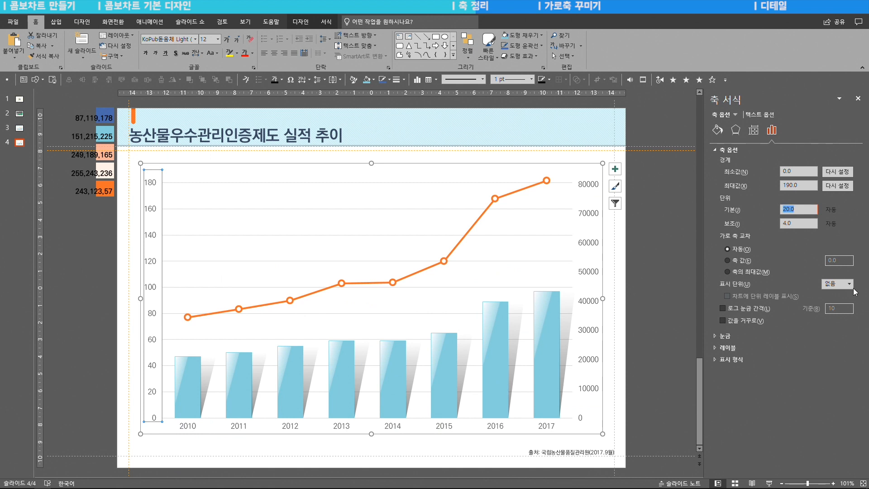
text(40)
key(Return)
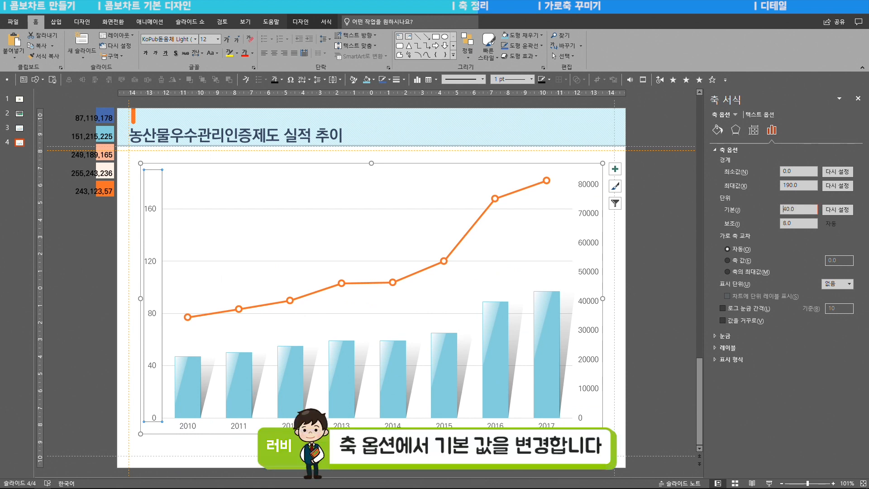
text(60)
key(Return)
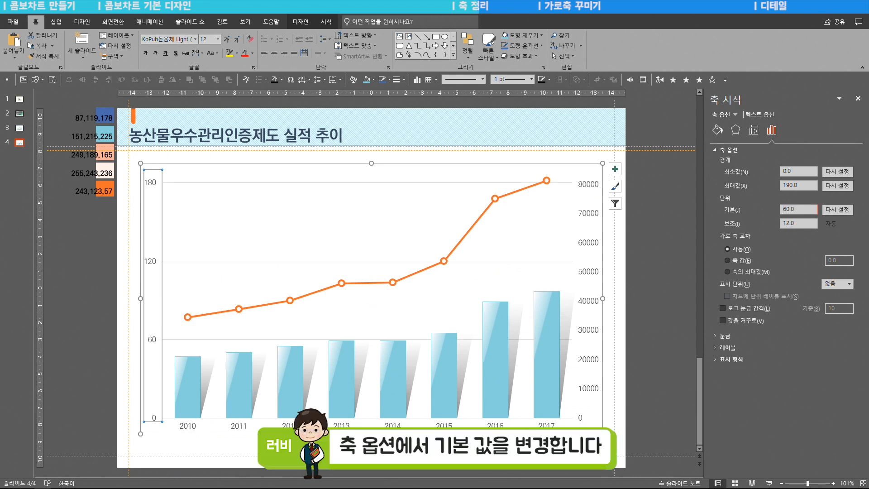
double_click(801, 209)
text(50)
key(Return)
- Set the secondary value axis's major unit to 20000 after trying 15000, 25000 and 24000
click(587, 186)
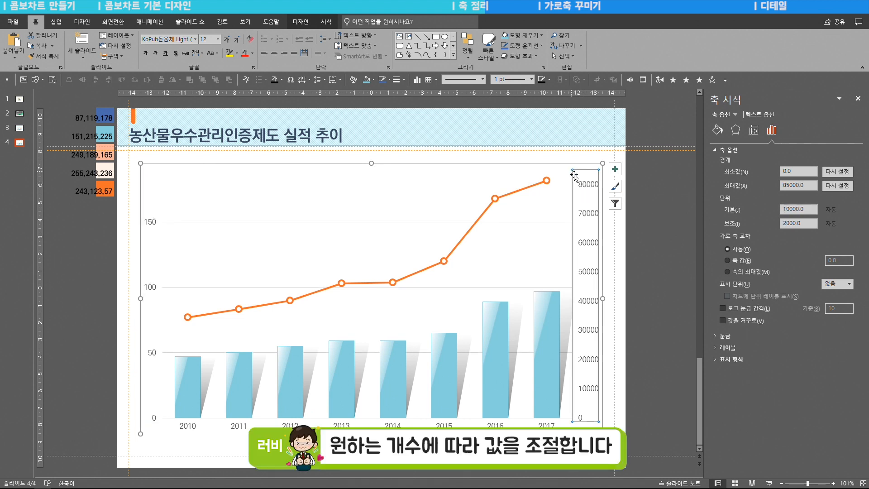
text(15000)
key(Return)
text(25000)
key(Return)
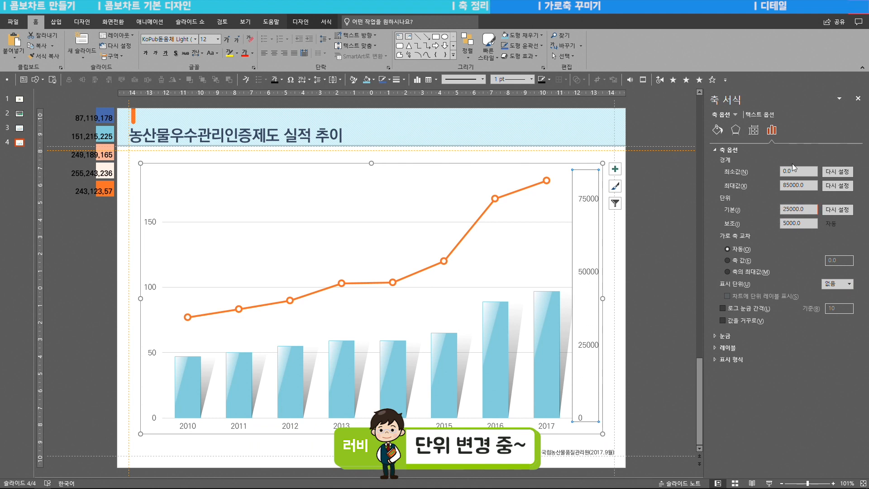
text(24000)
key(Return)
drag(808, 210, 765, 204)
text(25000)
key(Return)
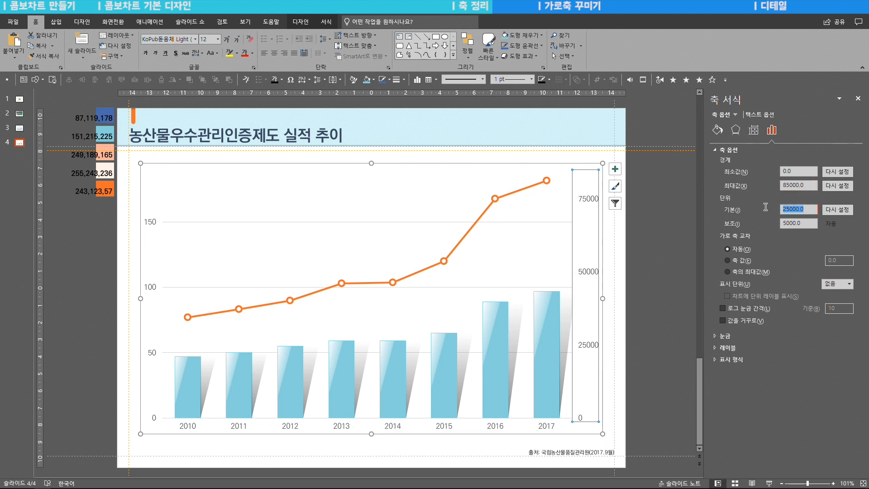
text(20000)
key(Return)
click(671, 263)
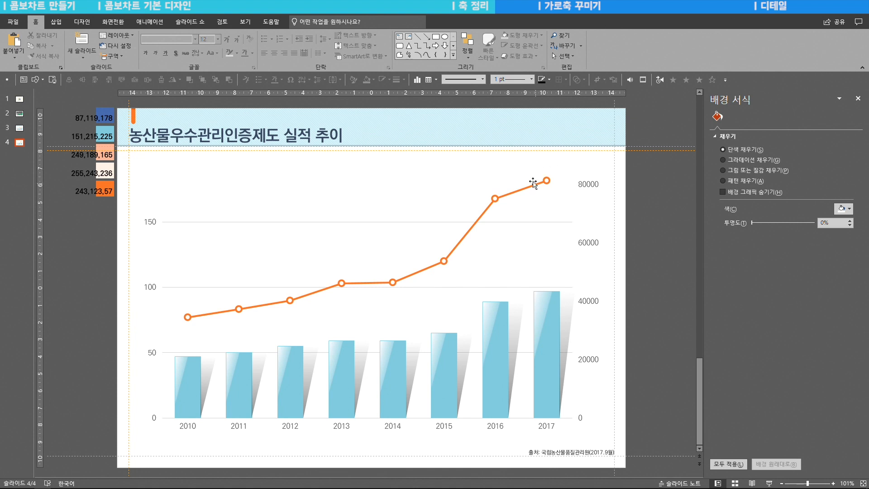
- Add data labels above the markers of the orange line series
mouse_move(547, 182)
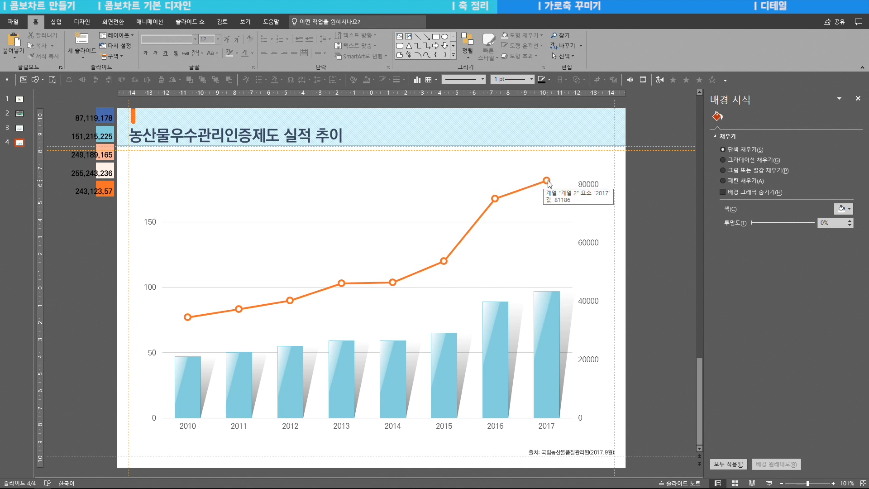
click(547, 183)
click(615, 170)
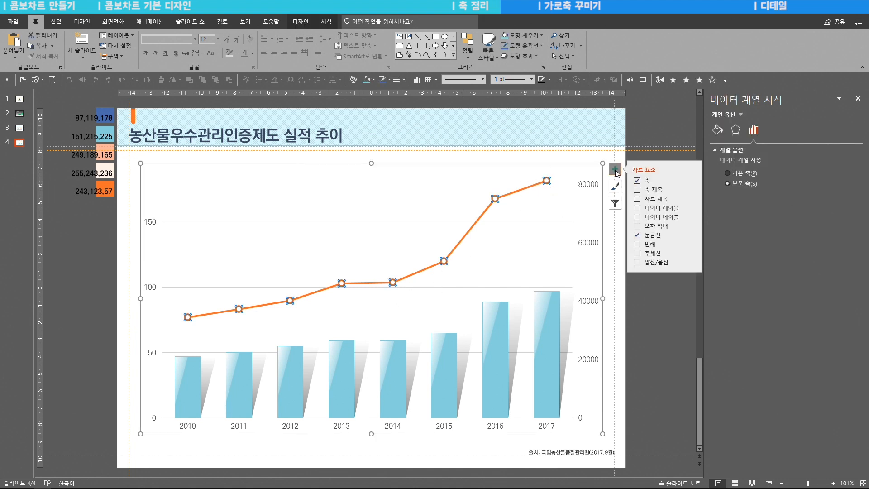
click(692, 208)
click(721, 243)
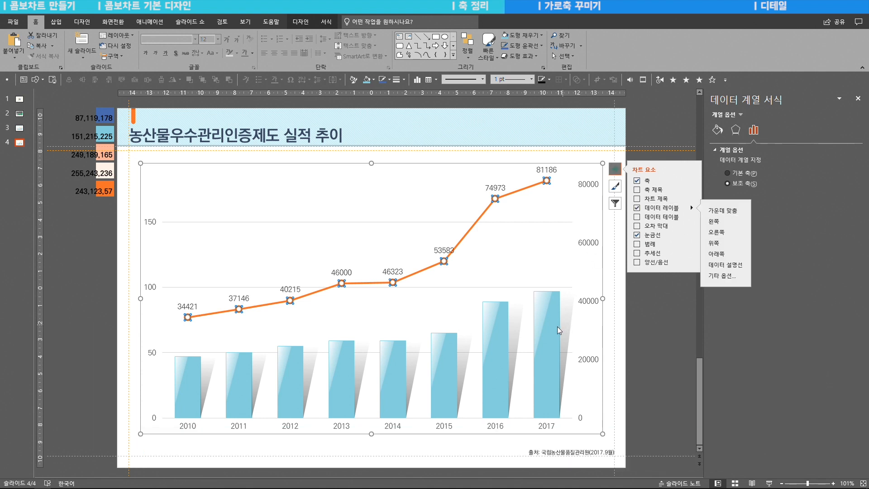
- Add data labels to the column series, trying the outside end and settling on the inside end
click(547, 357)
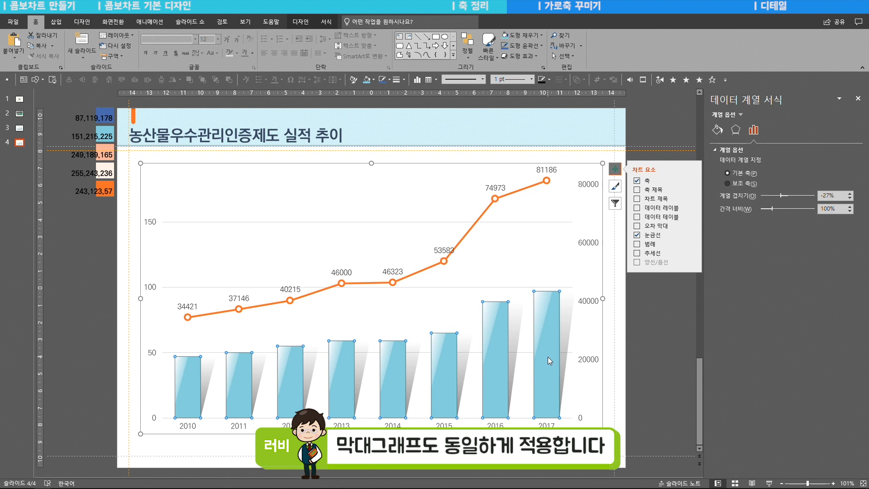
click(692, 209)
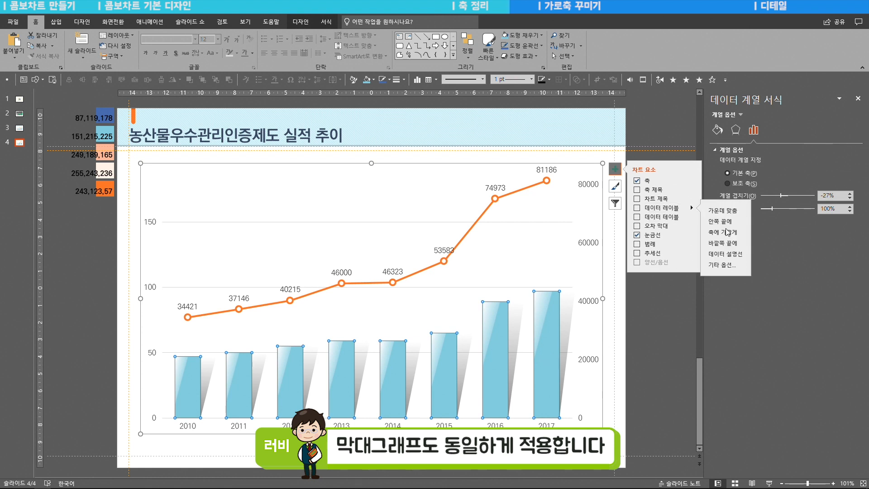
click(731, 245)
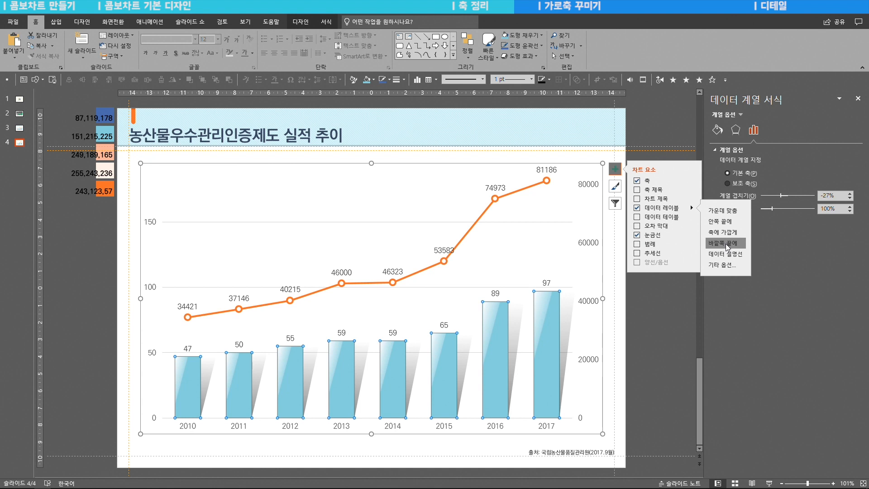
click(725, 228)
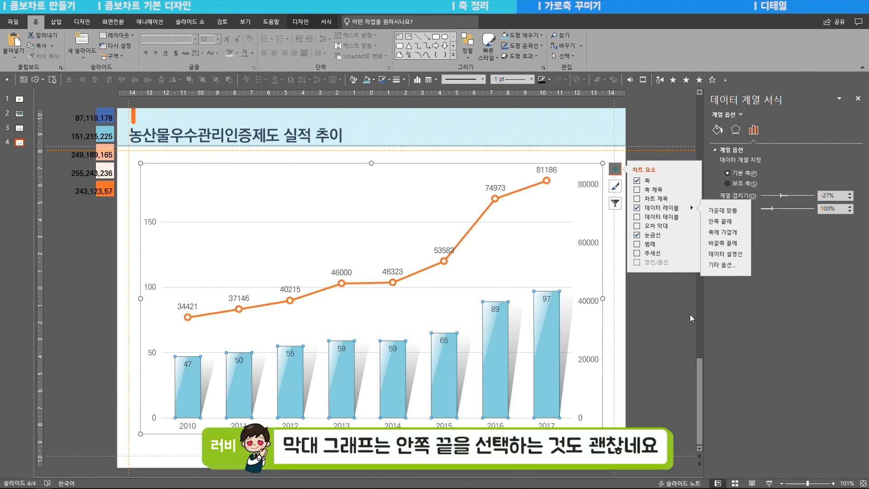
click(661, 316)
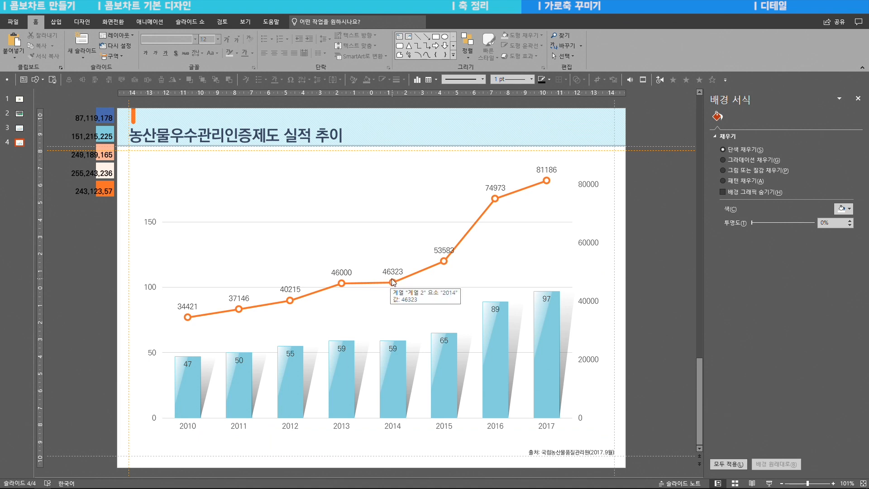
- Change the line series' data labels to the Number category so they use thousands separators
click(548, 171)
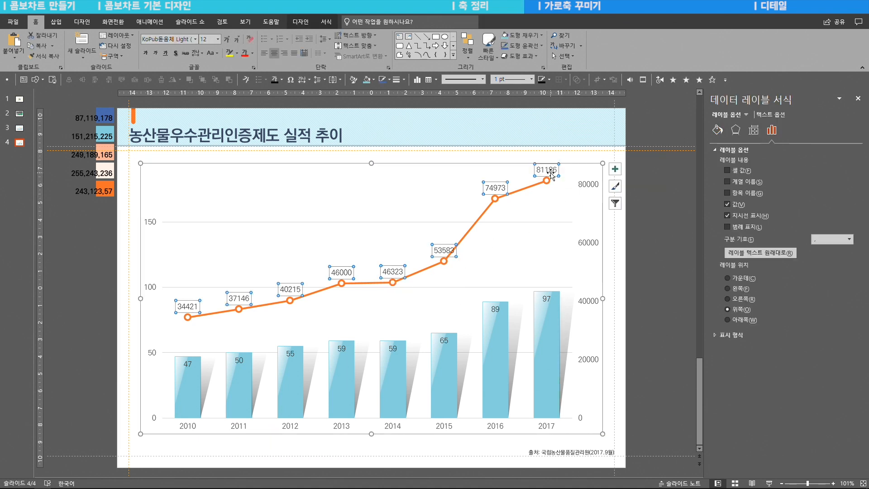
click(715, 336)
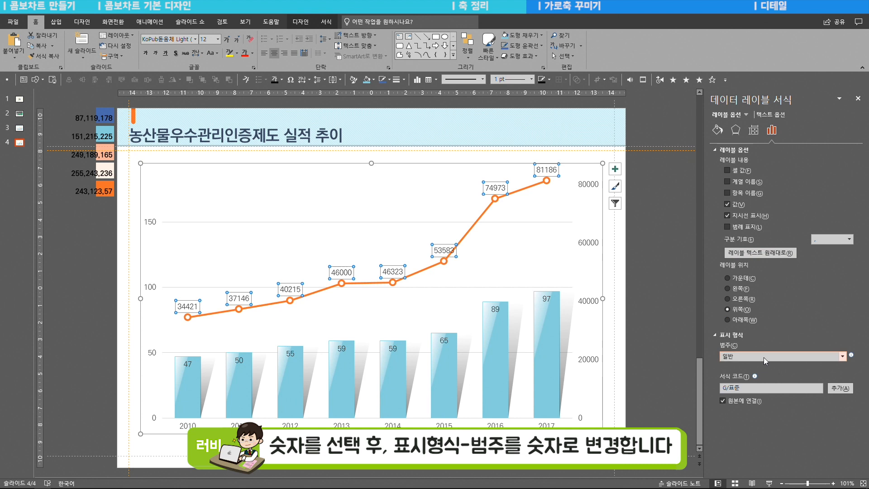
click(743, 355)
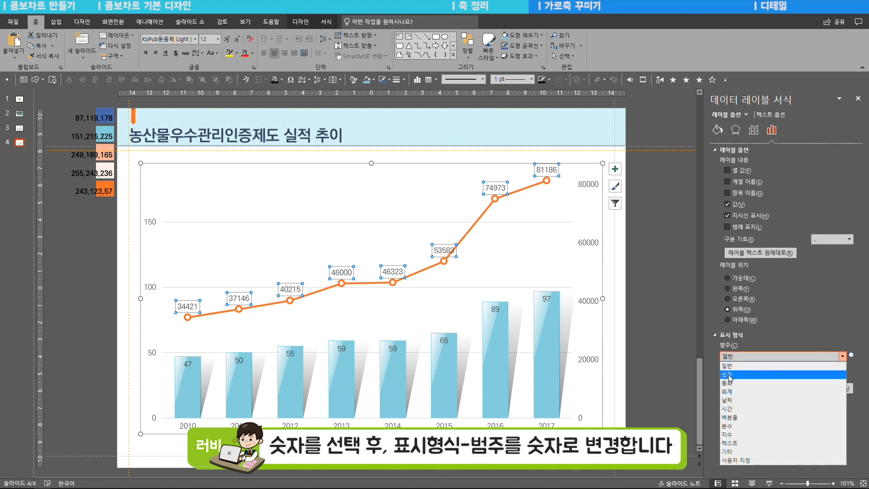
click(790, 379)
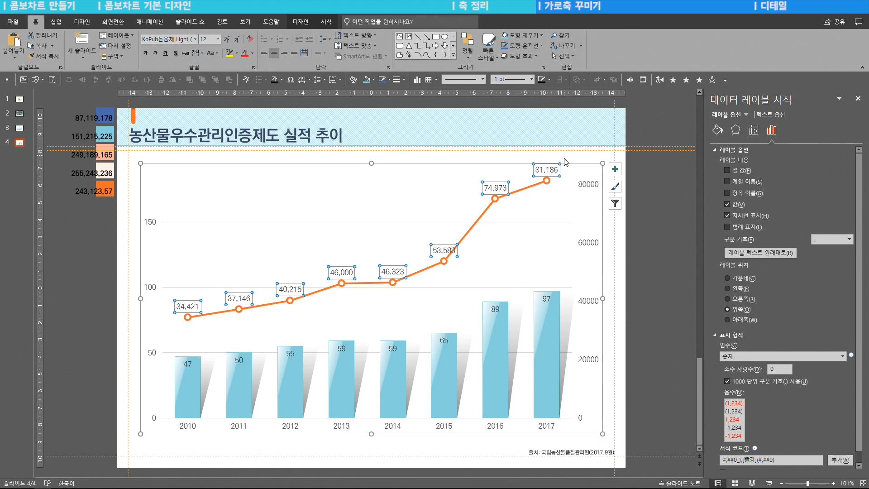
click(665, 239)
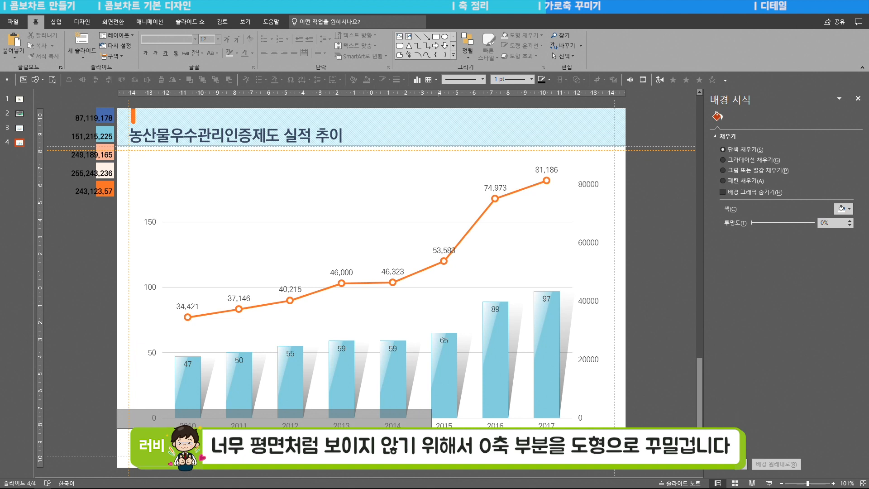
- Draw a rectangle about 24.1 cm wide and 0.89 cm high over the year labels beneath the columns, with no outline
click(56, 22)
click(154, 45)
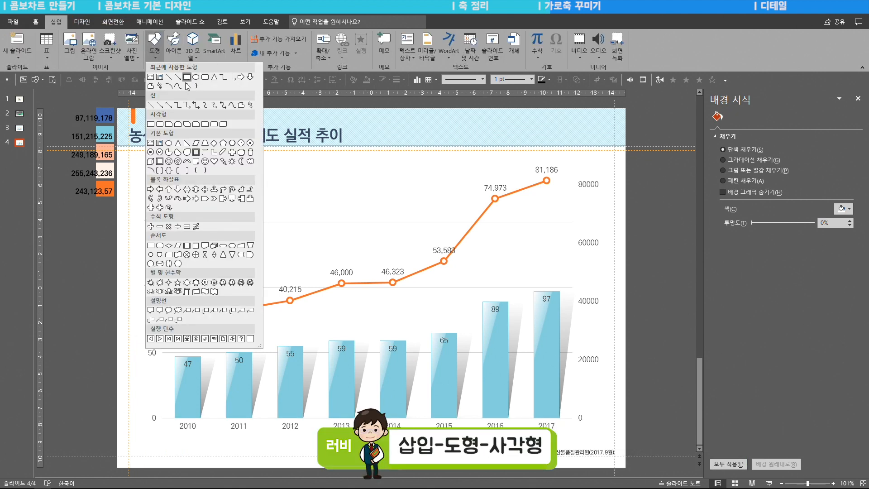
click(151, 124)
drag(162, 420, 575, 433)
click(734, 278)
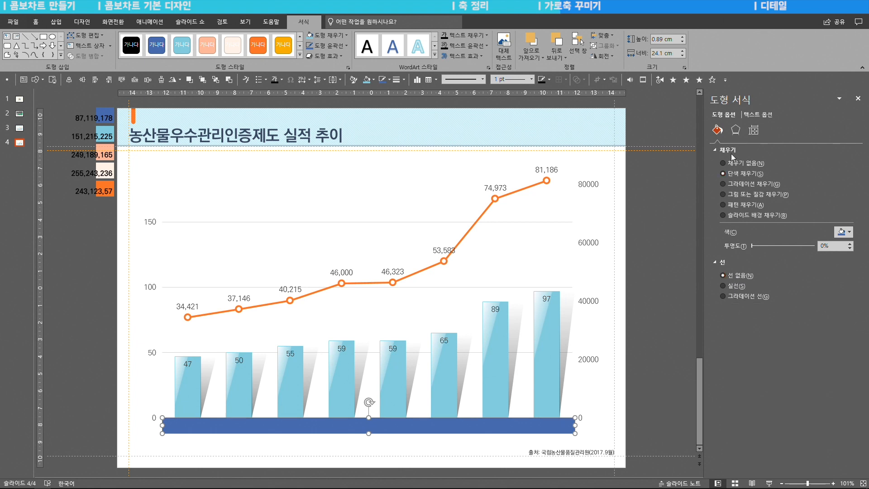
- Give the rectangle a gradient fill from the darkest theme grey at the first stop to white darkened 25% at the last
click(751, 189)
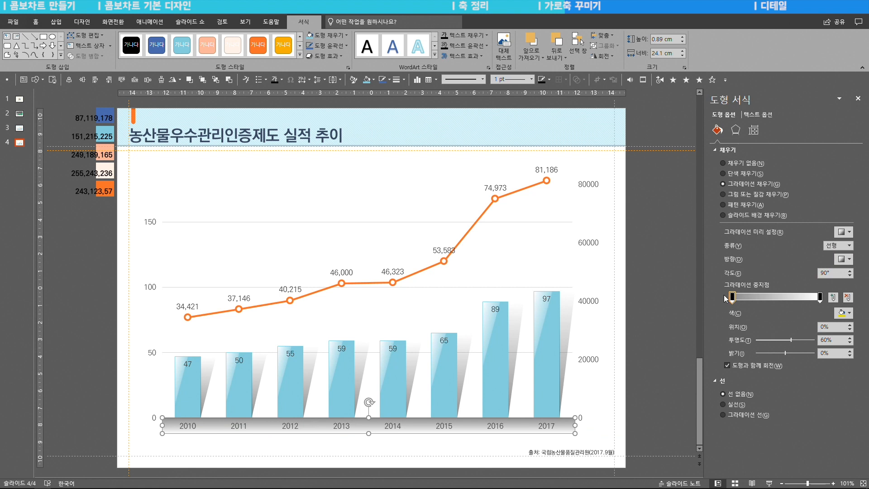
click(819, 297)
click(842, 313)
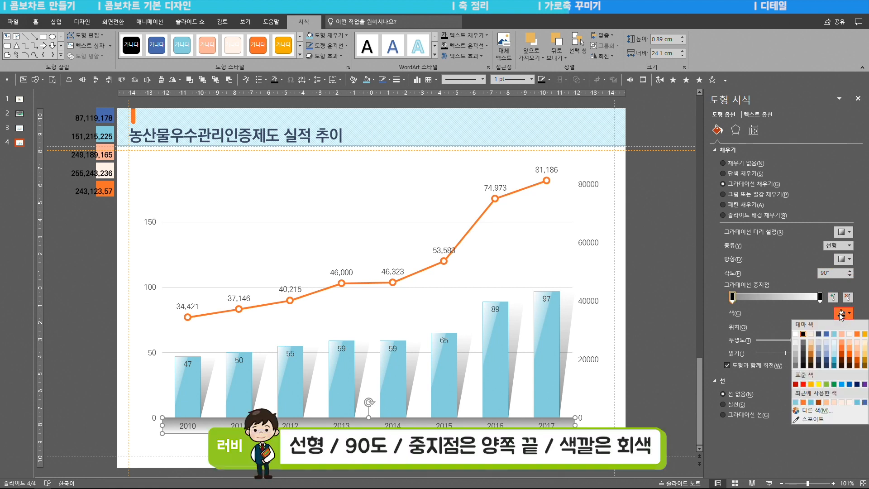
click(796, 364)
click(819, 297)
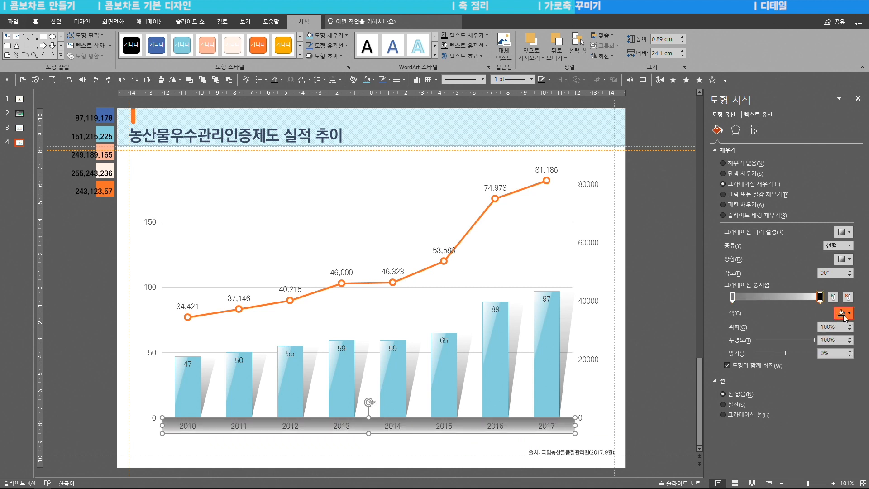
click(843, 312)
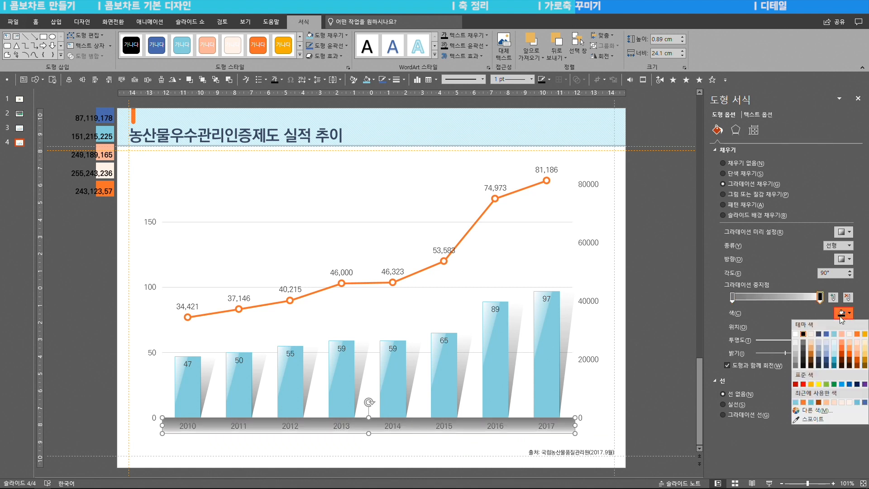
click(795, 354)
- Draw a trapezoid about 24.1 cm wide on the rectangle's upper edge, widen its side slant and reduce its height to about 0.48 cm
click(56, 23)
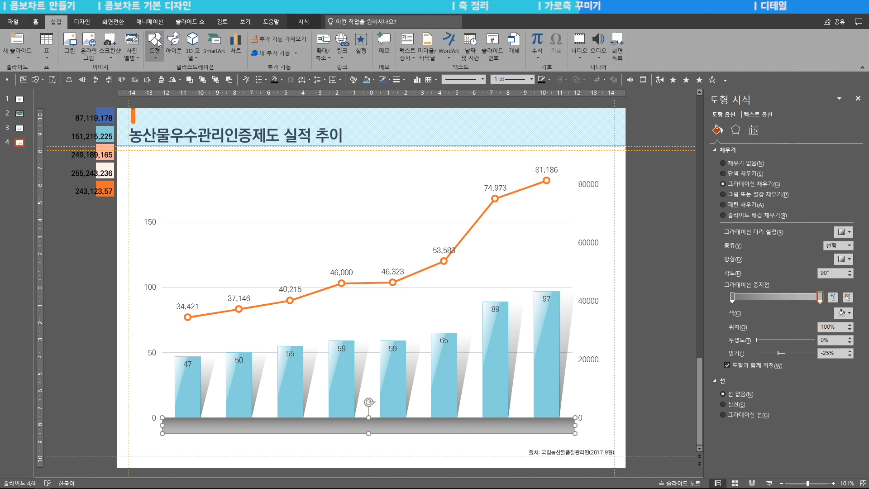
click(154, 49)
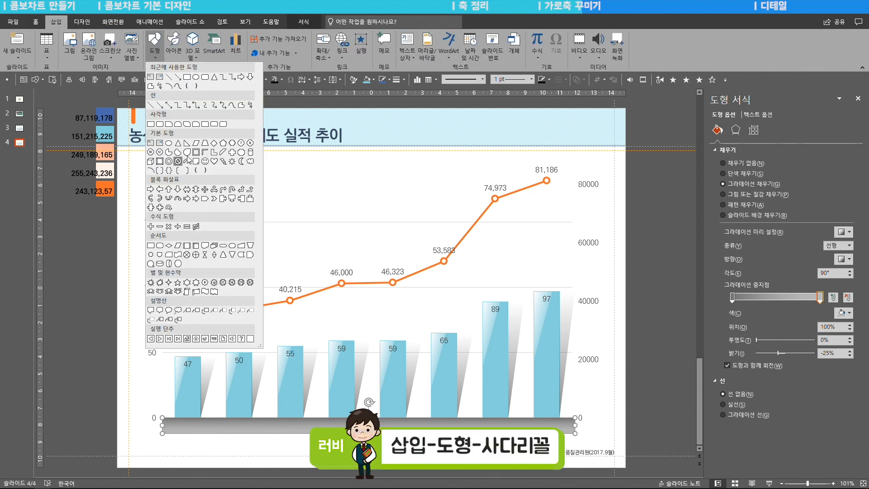
click(204, 143)
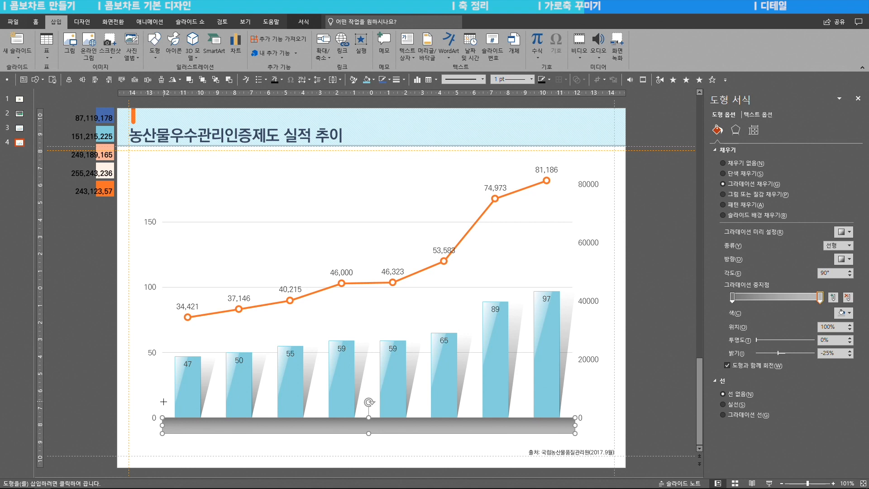
drag(162, 401, 576, 423)
drag(167, 401, 174, 402)
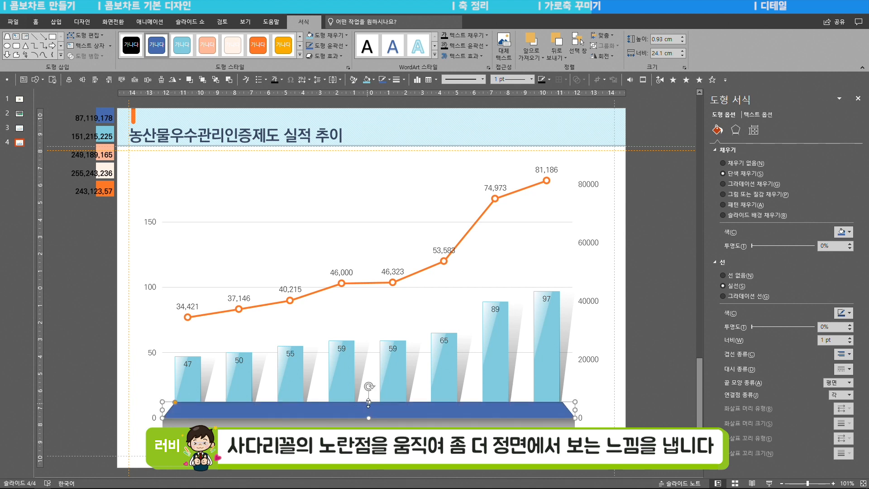
drag(369, 401, 369, 409)
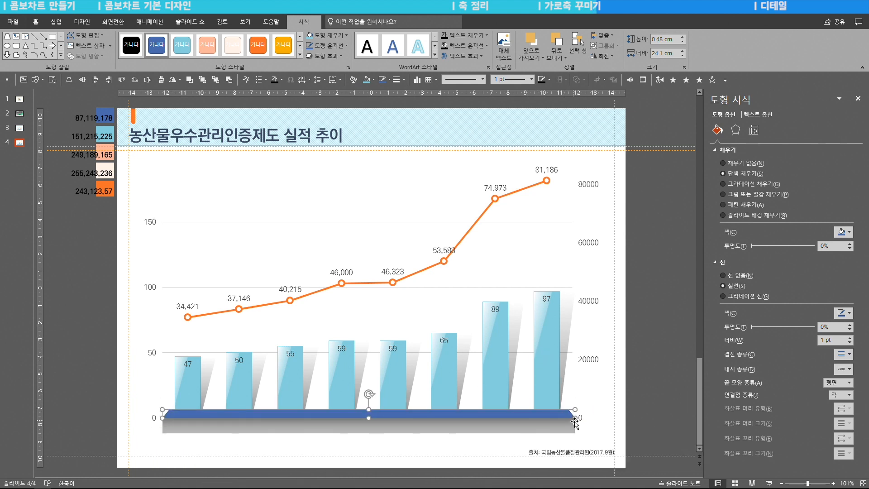
- Copy the grey gradient formatting of the rectangle beneath the columns onto the blue trapezoid
drag(653, 413, 134, 460)
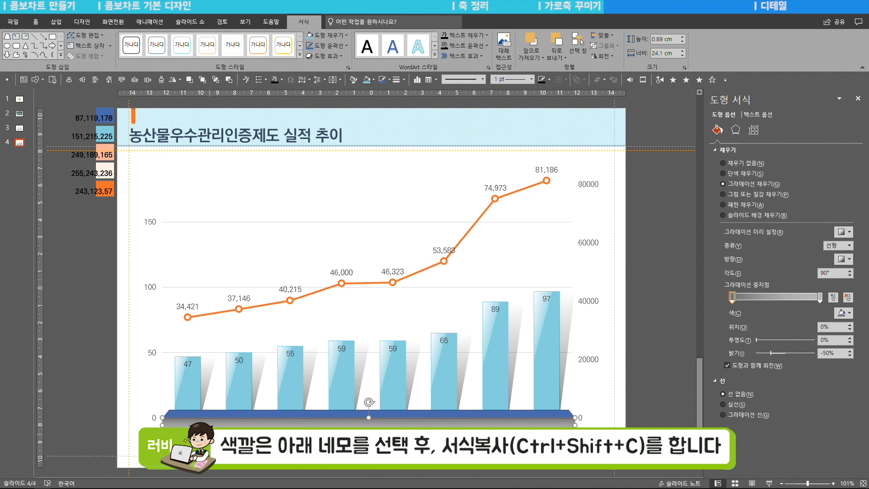
drag(647, 399, 126, 424)
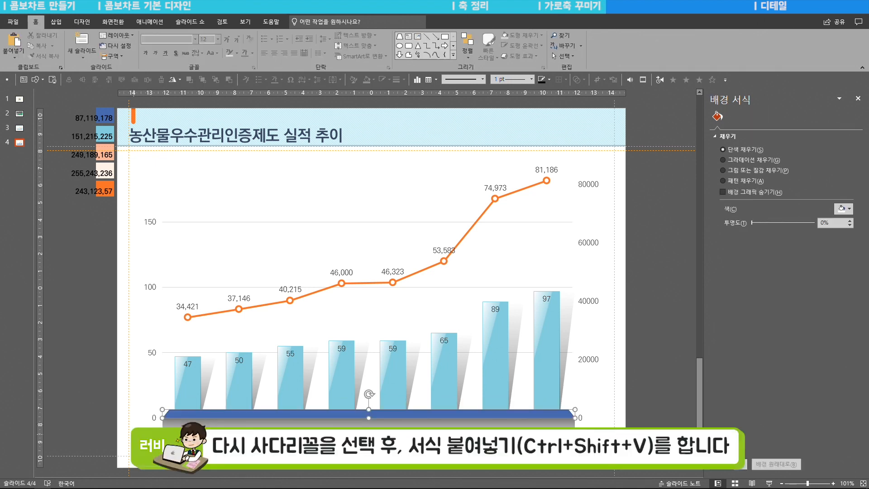
key(ctrl+shift+v)
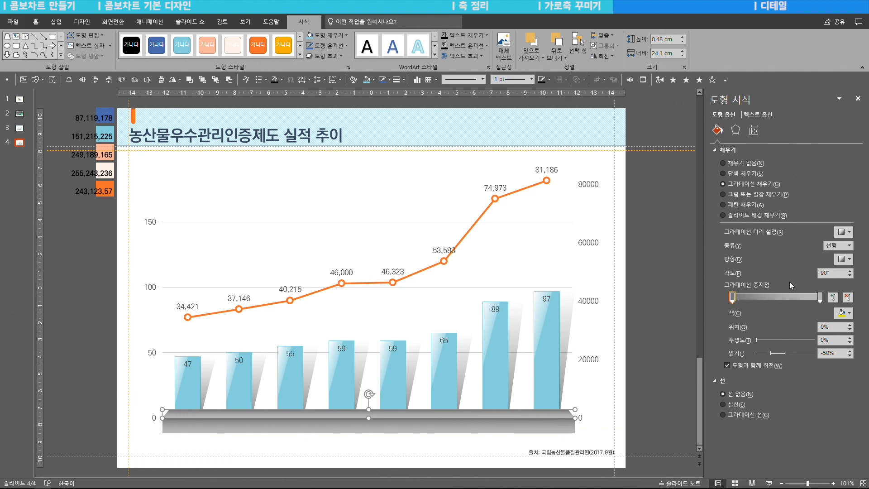
- Lighten the trapezoid's gradient with white darkened 25% at the first stop and a paler grey at the last
click(844, 314)
click(796, 360)
click(820, 298)
click(844, 313)
click(796, 346)
- Lighten the base rectangle's gradient to a light grey at the first stop and near-white at the last
click(542, 426)
click(844, 313)
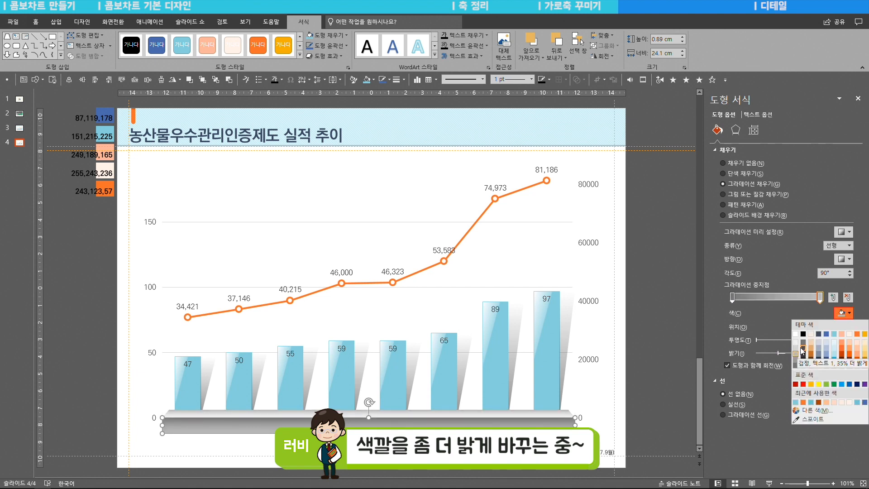
click(795, 343)
click(731, 298)
click(844, 313)
click(794, 351)
click(651, 407)
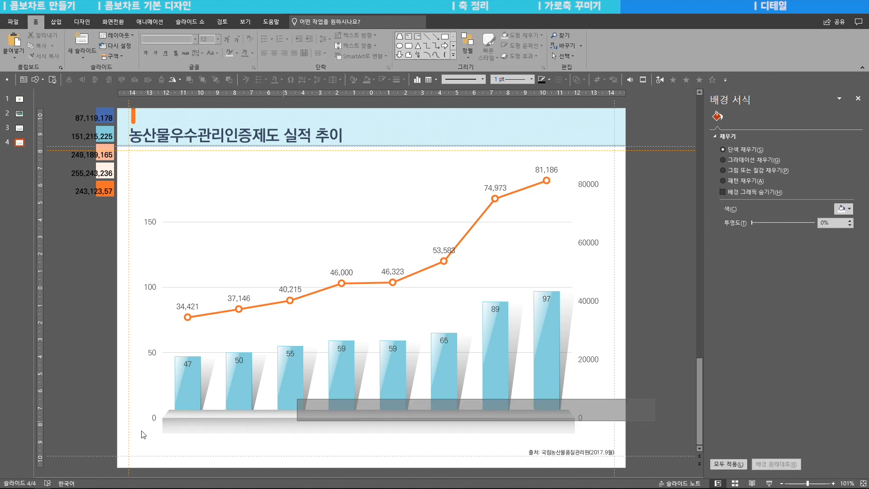
- Duplicate the trapezoid to the base rectangle's lower edge and set both of the copy's gradient stops to black
click(425, 414)
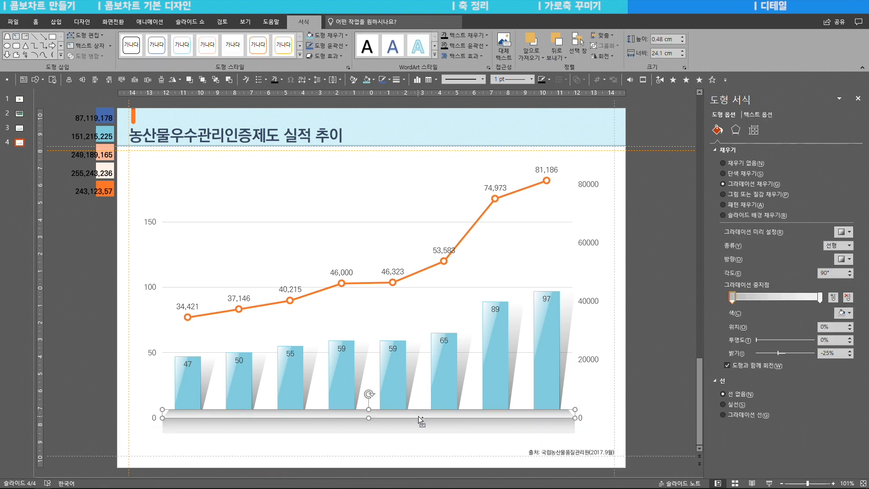
drag(419, 413, 418, 433)
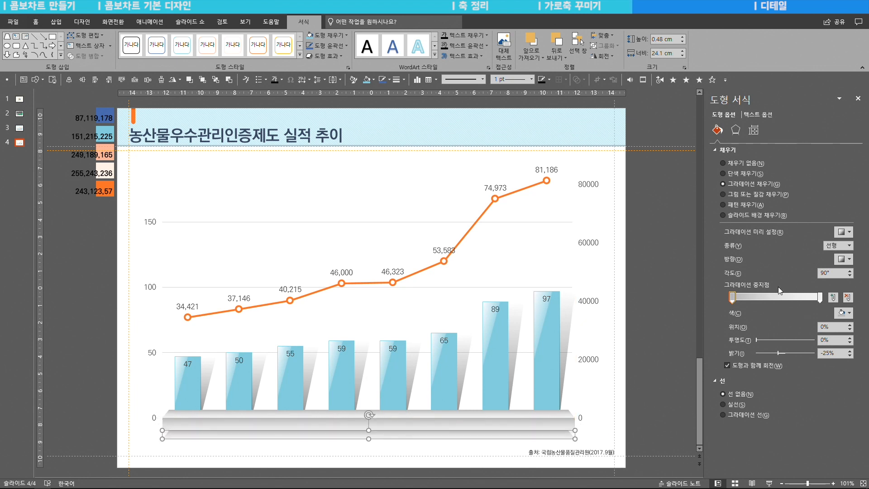
click(843, 312)
click(803, 334)
click(819, 296)
click(842, 312)
click(803, 334)
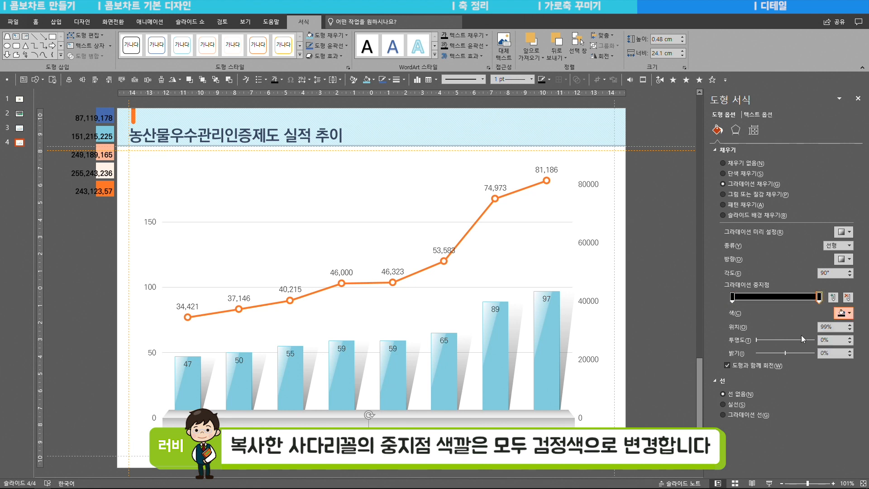
- Make the copied trapezoid's last gradient stop fully transparent and set its first stop to about 54% transparency
drag(756, 340, 835, 342)
click(731, 296)
drag(762, 338, 786, 335)
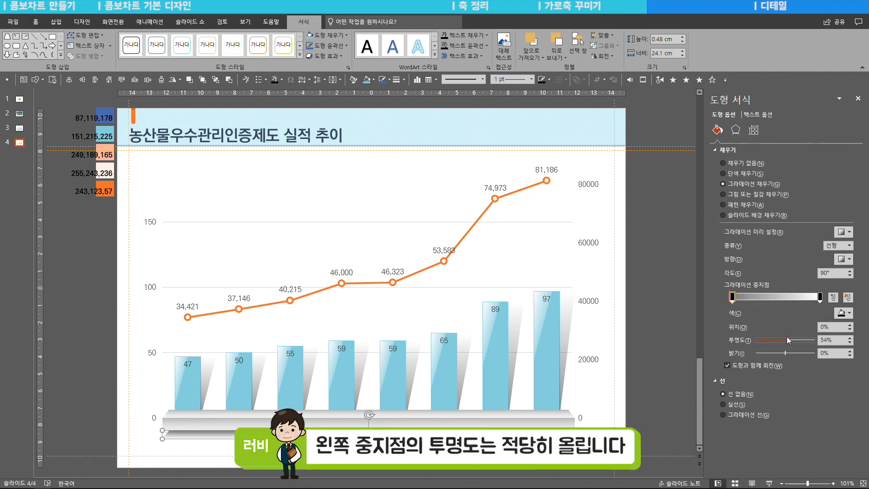
- Group the three base shapes and send the group to the back, nudged slightly down
drag(651, 392, 123, 451)
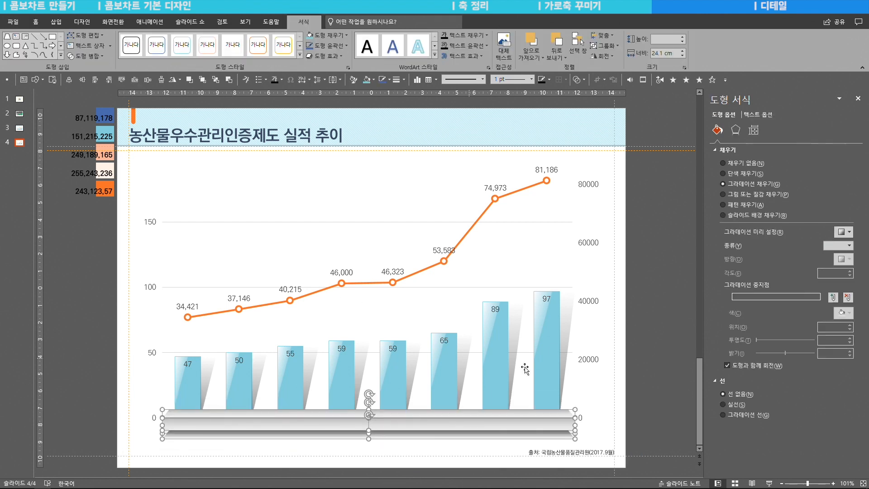
key(ctrl+g)
click(35, 21)
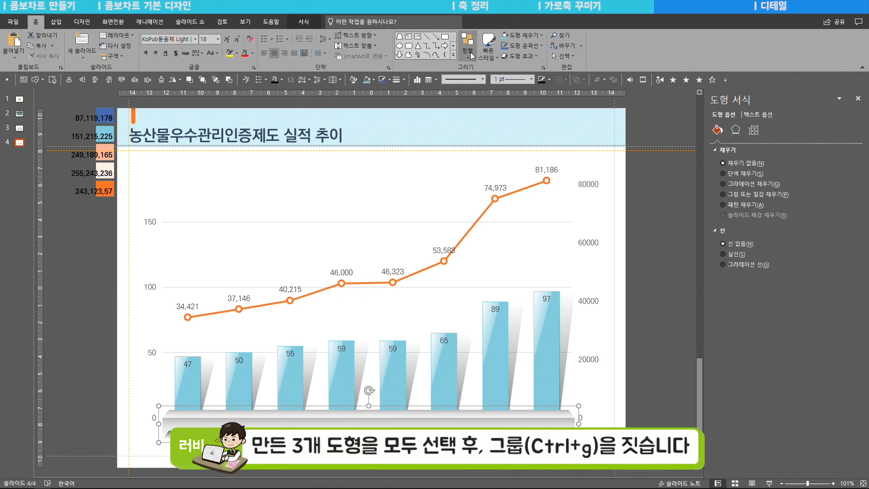
click(468, 50)
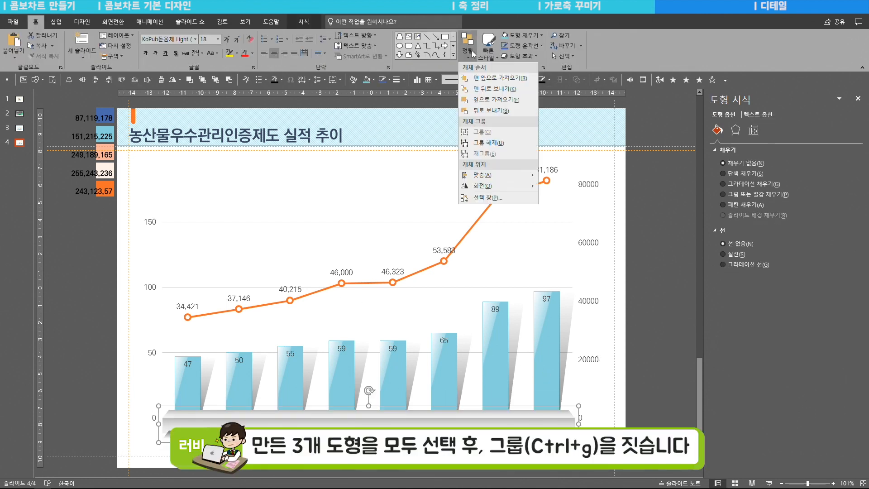
click(497, 89)
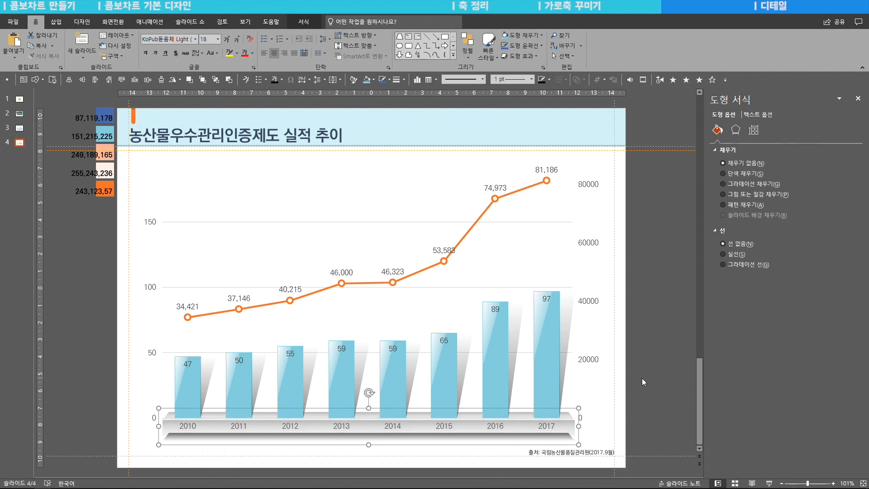
click(656, 395)
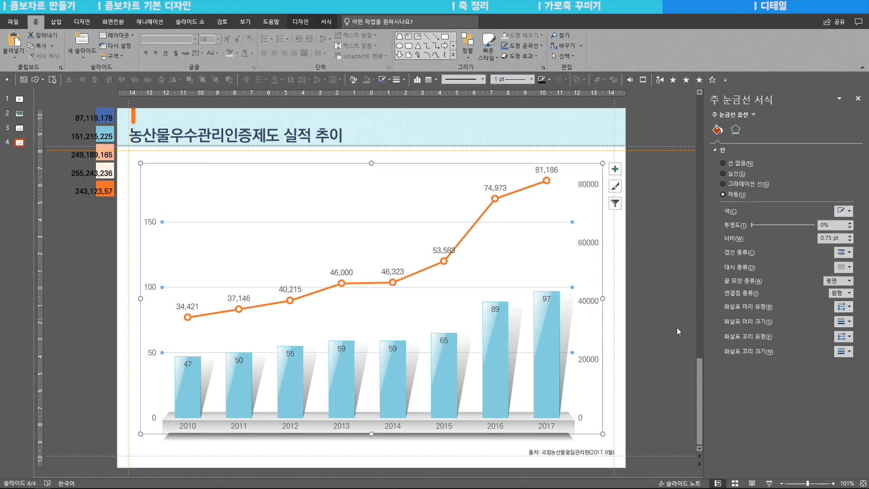
click(677, 329)
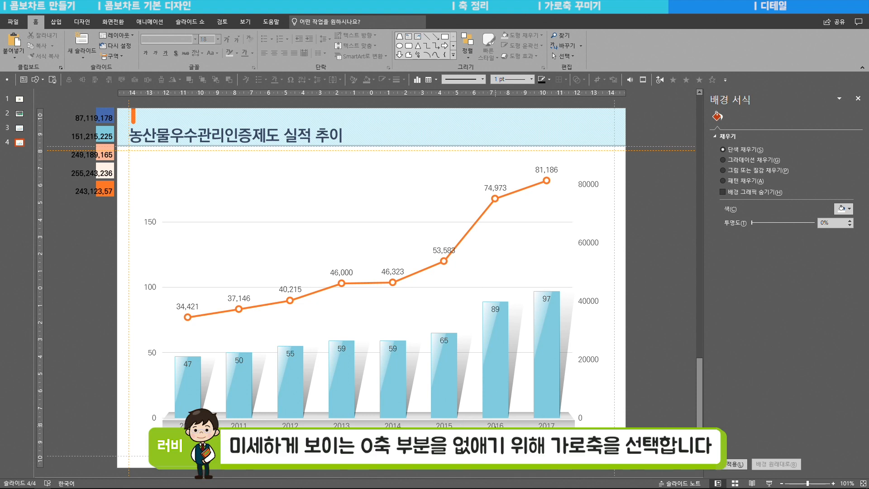
- Set the chart's horizontal year axis to have no line
click(495, 426)
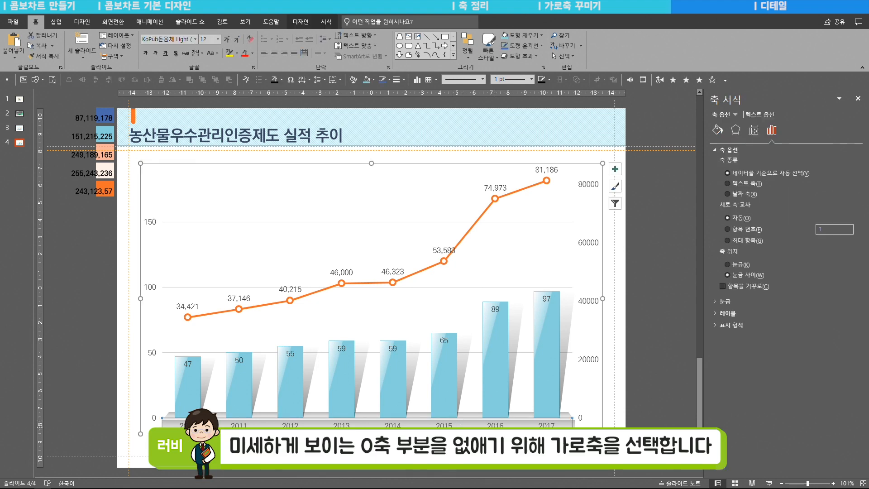
click(717, 130)
click(731, 264)
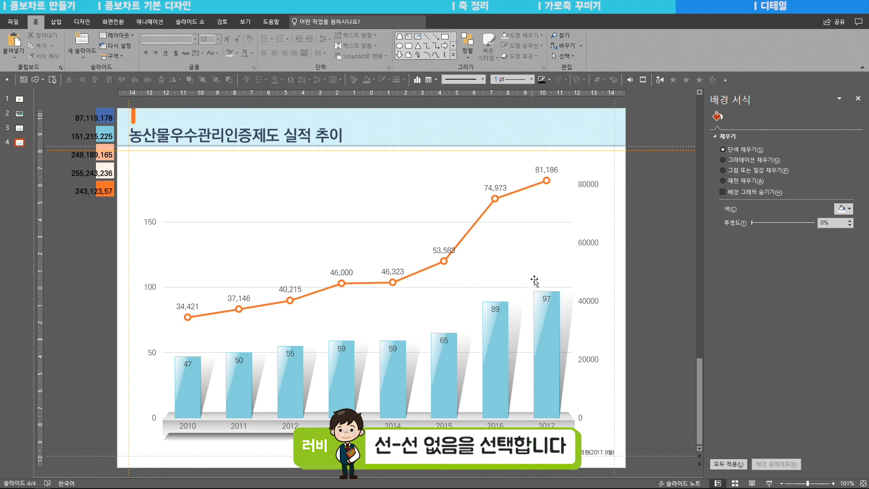
- Recolour the major gridlines with a dark solid line to check the zero line across the base
click(529, 226)
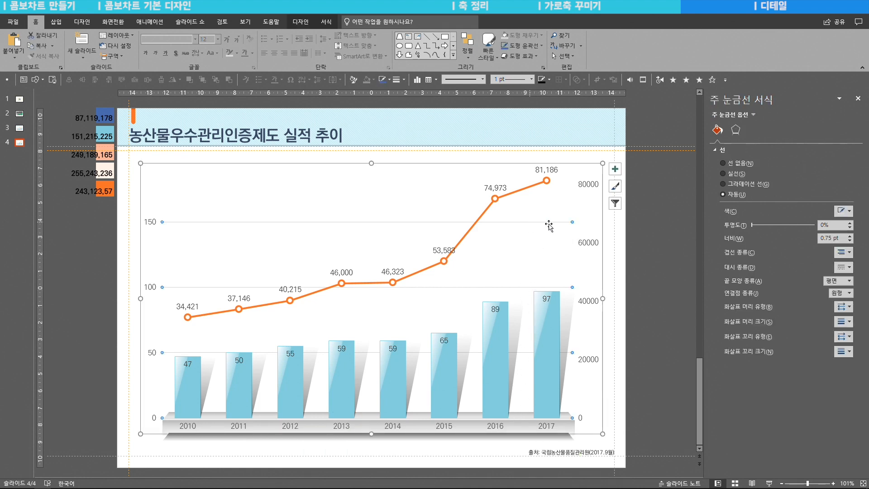
click(843, 211)
click(811, 234)
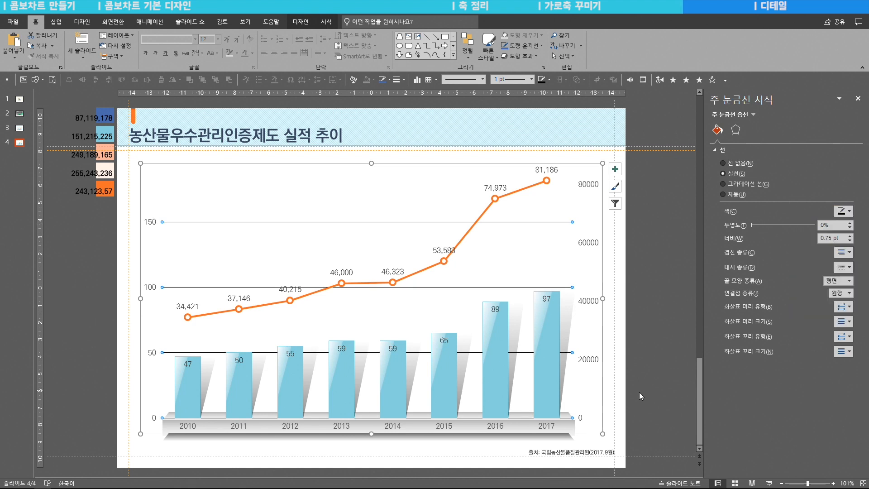
click(115, 410)
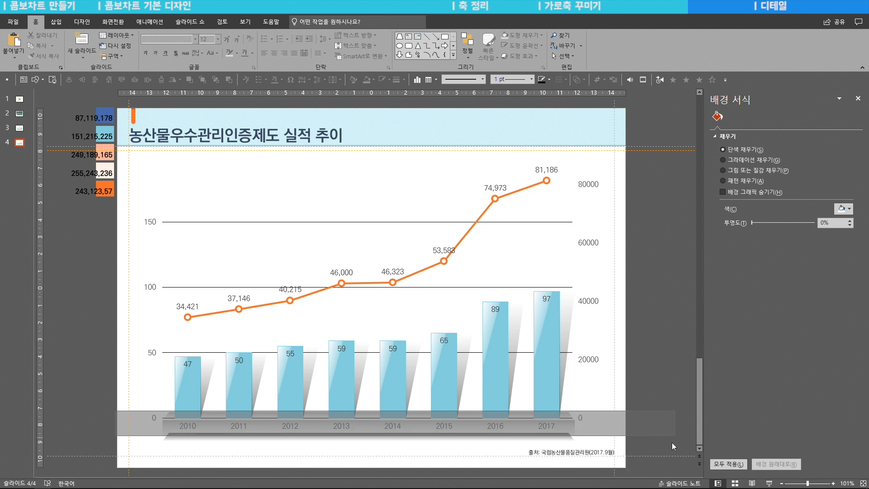
click(572, 420)
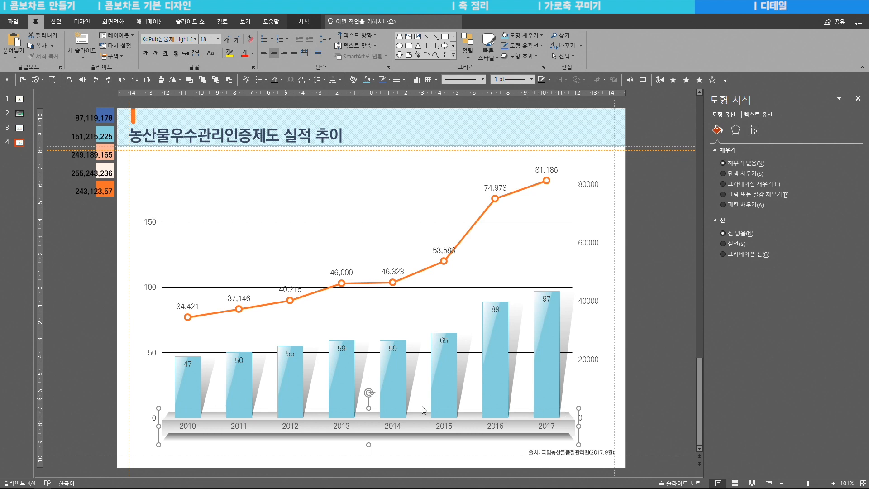
- Switch the major gridlines to a linear gradient line at 90° and remove the two middle stops
click(511, 222)
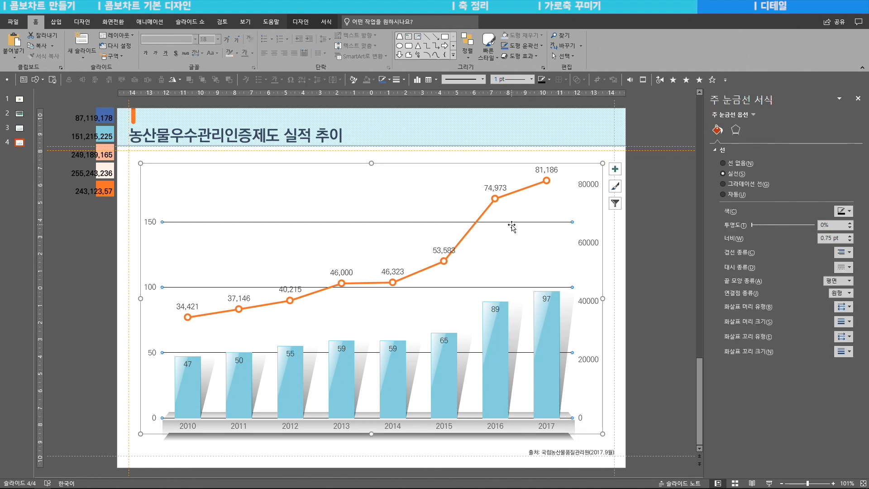
click(739, 183)
click(829, 252)
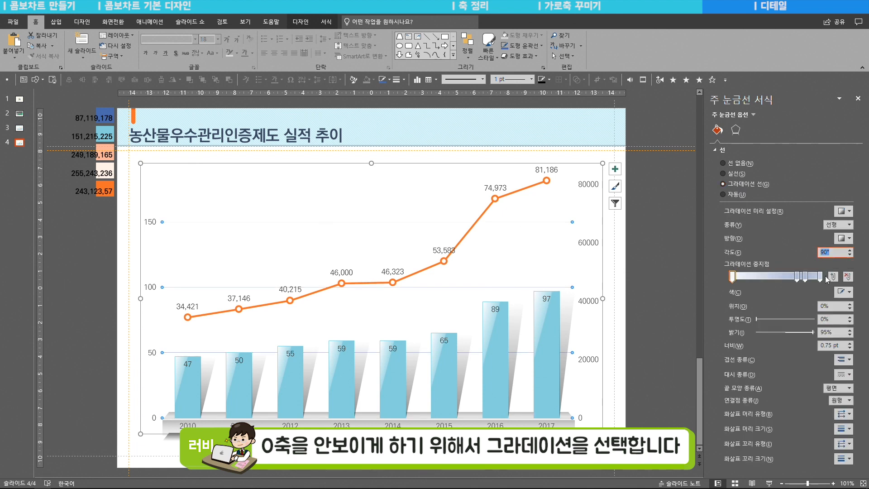
click(847, 276)
click(847, 276)
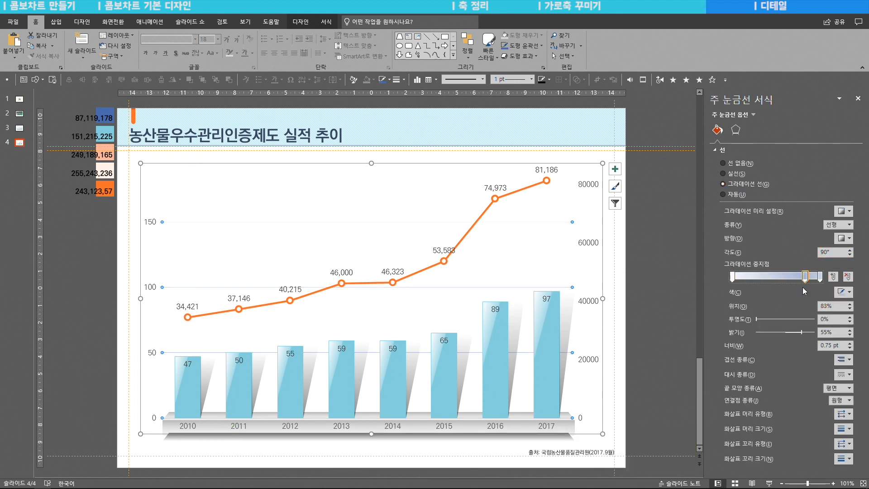
- Set both gradient stops of the gridlines to white darkened 25%
click(843, 292)
click(795, 335)
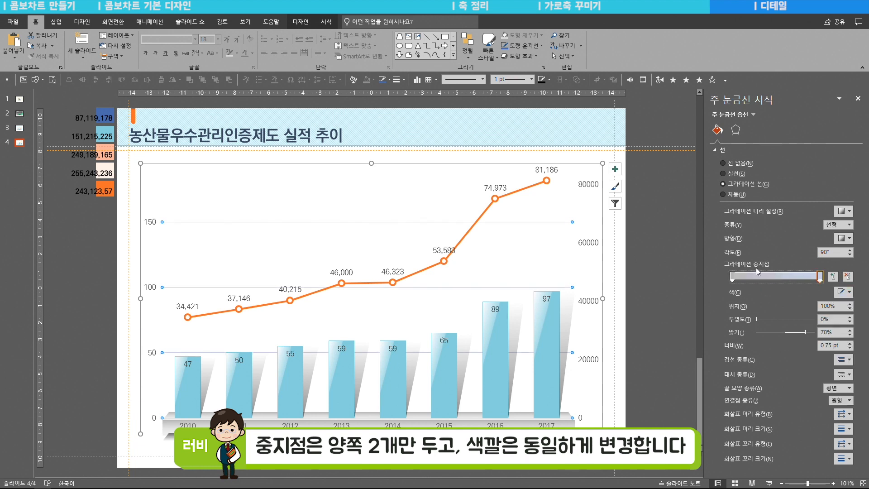
click(820, 276)
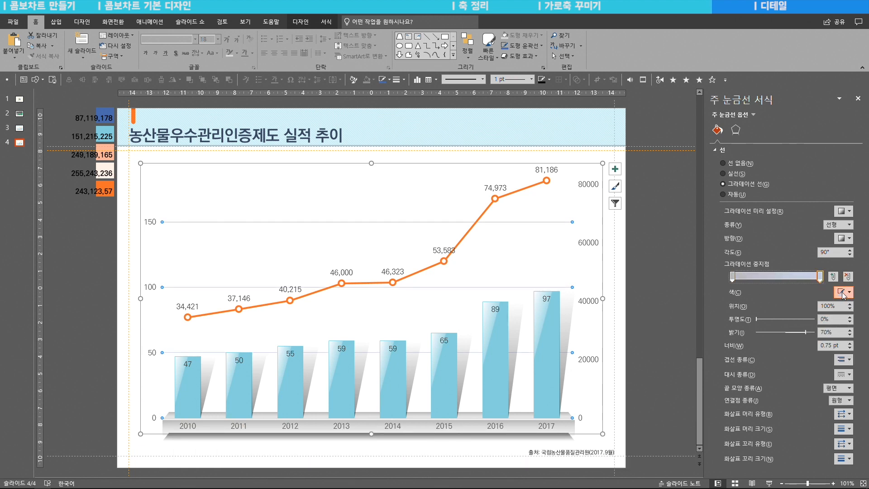
click(843, 292)
click(796, 334)
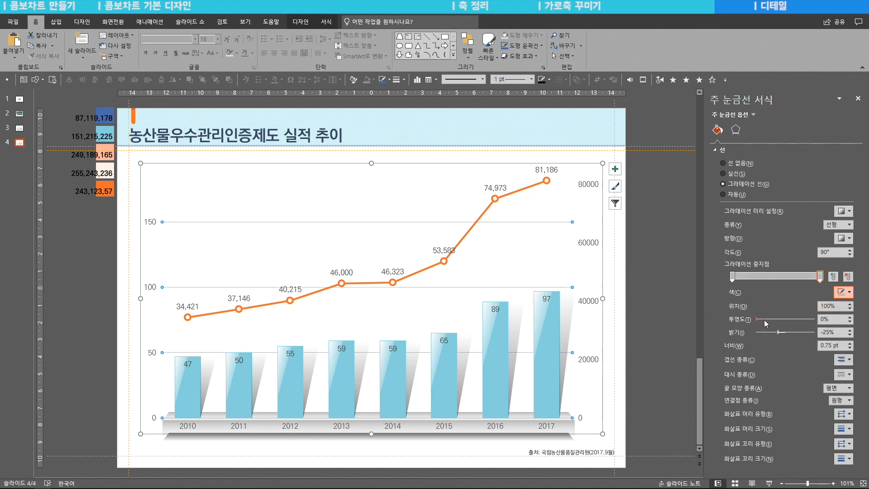
- Try black with 65% transparency on the gridlines' last gradient stop, and restore white darkened 25%
mouse_move(767, 319)
mouse_down()
mouse_move(814, 322)
mouse_move(753, 319)
mouse_up()
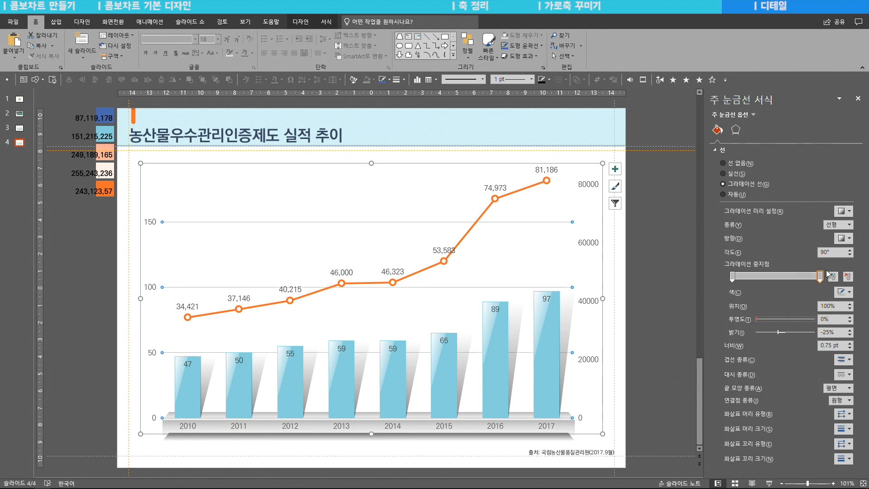
click(843, 291)
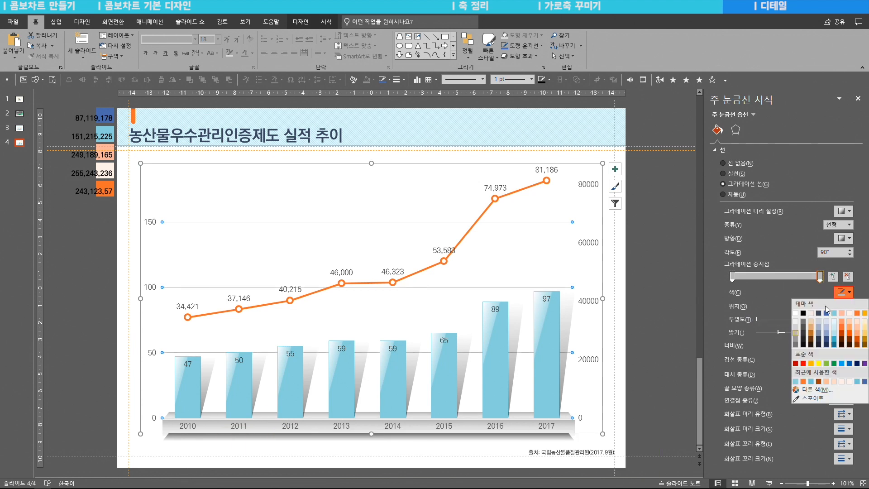
click(801, 313)
drag(756, 318, 787, 309)
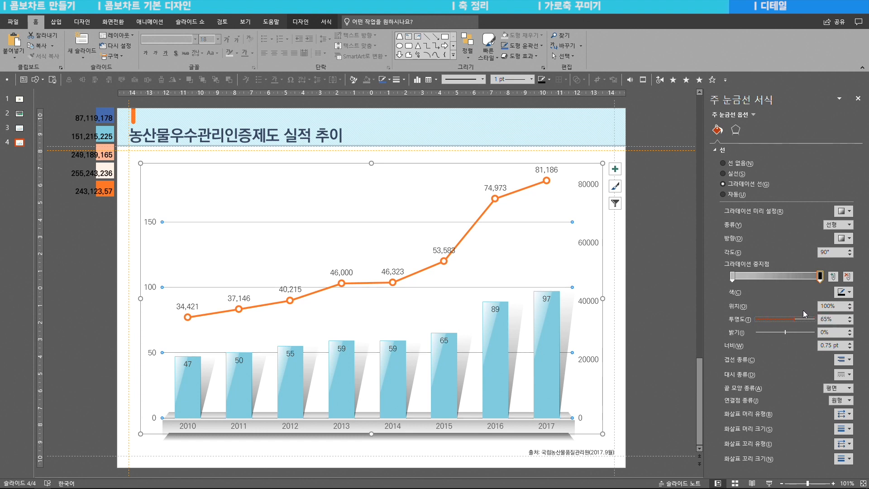
click(843, 292)
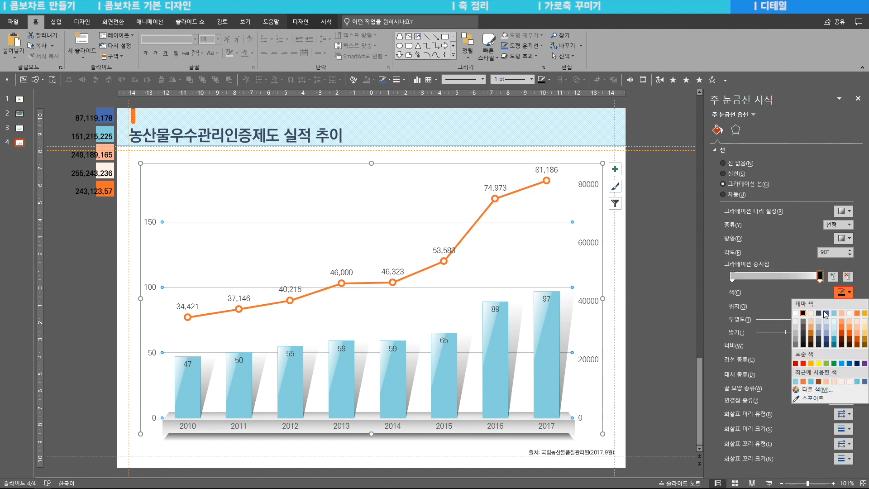
click(795, 334)
click(646, 221)
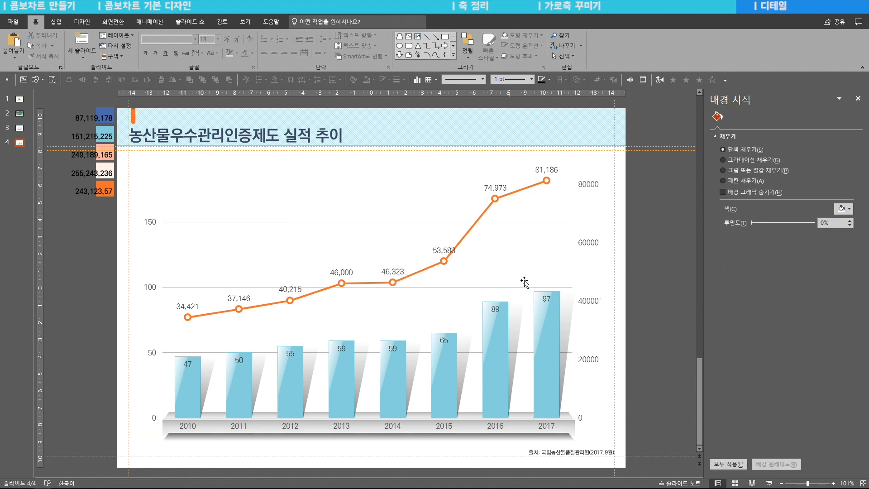
- Set the transparency of the gridlines' last gradient stop to 100%
click(515, 287)
click(820, 276)
drag(758, 320, 814, 319)
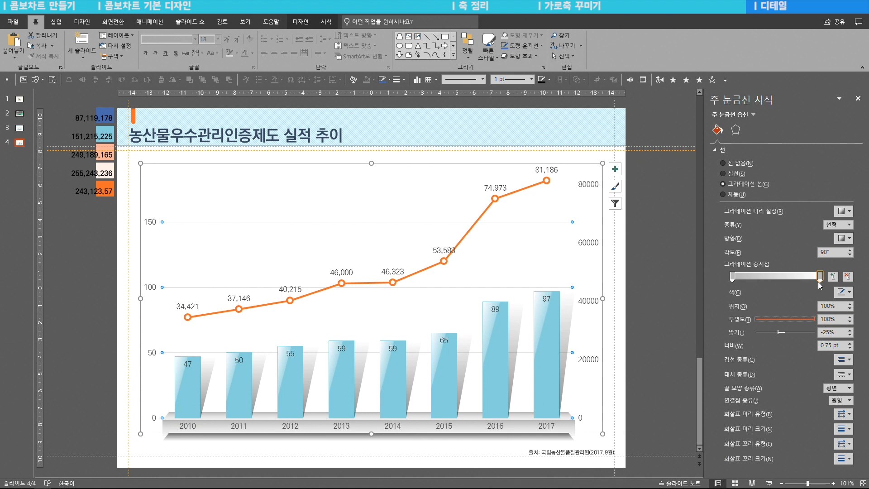
- Move the gridlines' first gradient stop to the 39% position so the upper lines are drawn more strongly
click(733, 276)
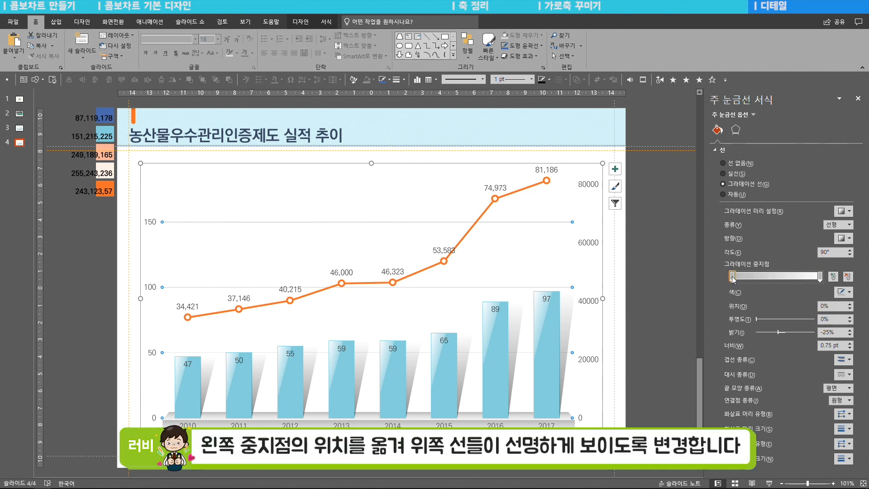
drag(745, 277, 766, 281)
drag(659, 207, 124, 370)
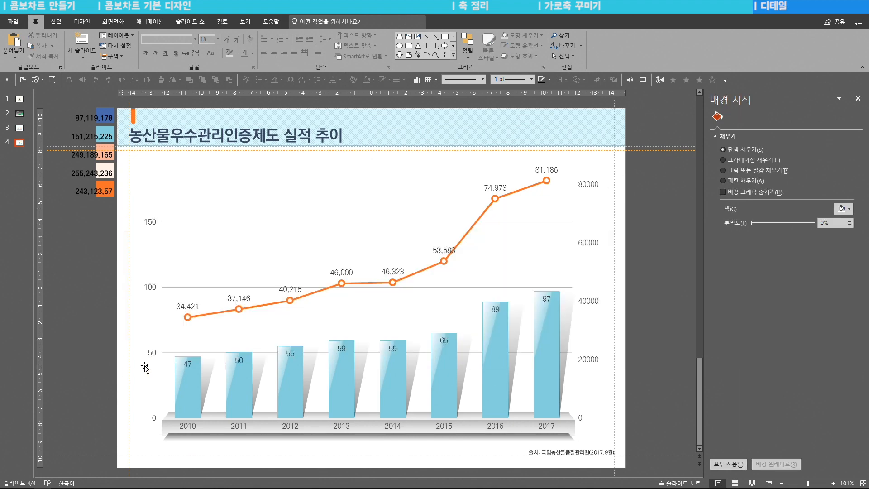
click(552, 222)
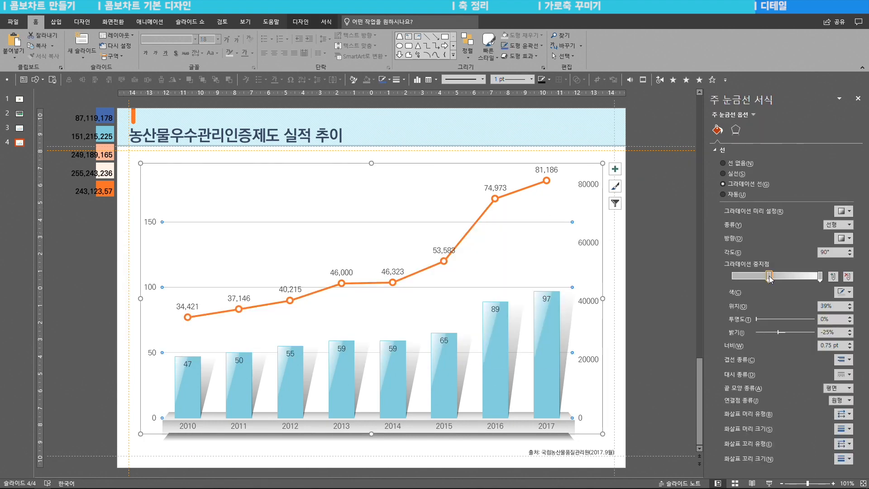
key(Escape)
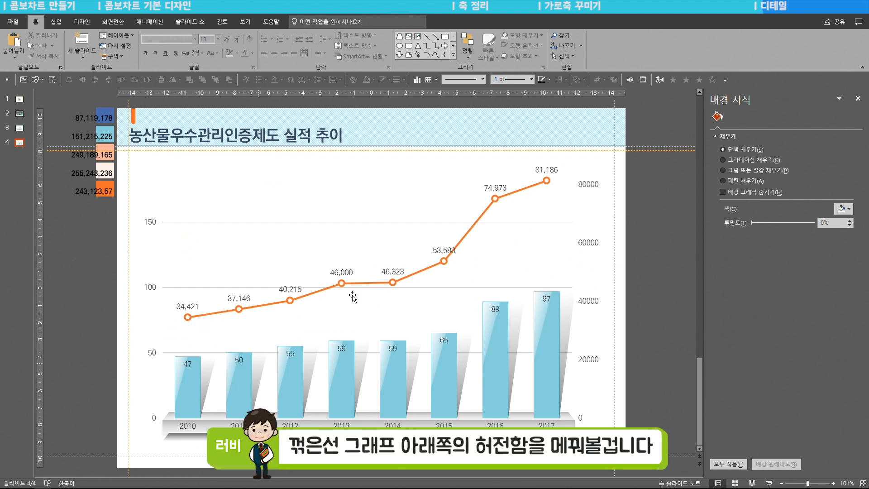
- Draw a closed freeform shape, about 21 cm wide and 13.8 cm high, through all line markers from 2010 to 2017 and along the chart's baseline
click(56, 21)
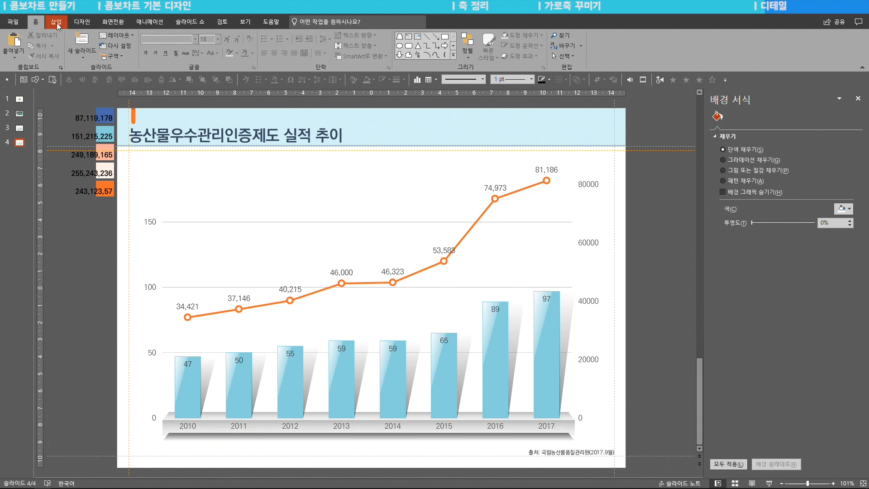
click(154, 45)
click(242, 106)
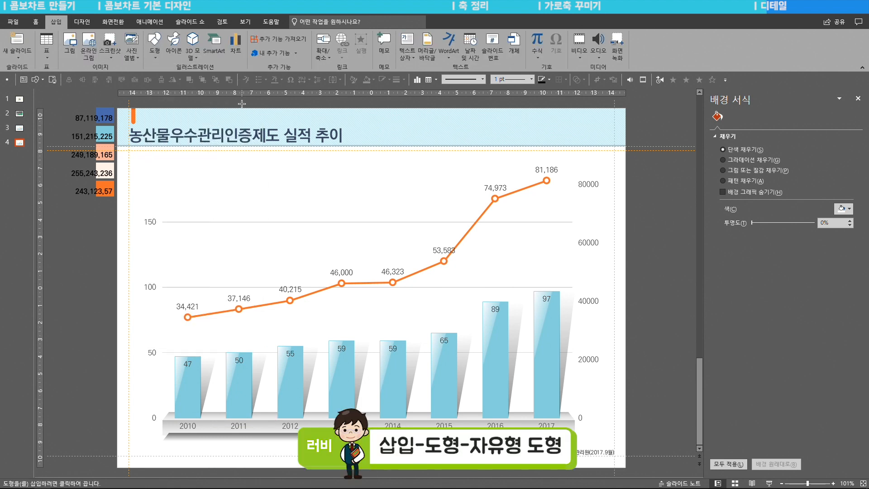
click(188, 318)
click(239, 309)
click(290, 301)
click(342, 283)
click(392, 282)
click(443, 261)
click(495, 198)
click(546, 180)
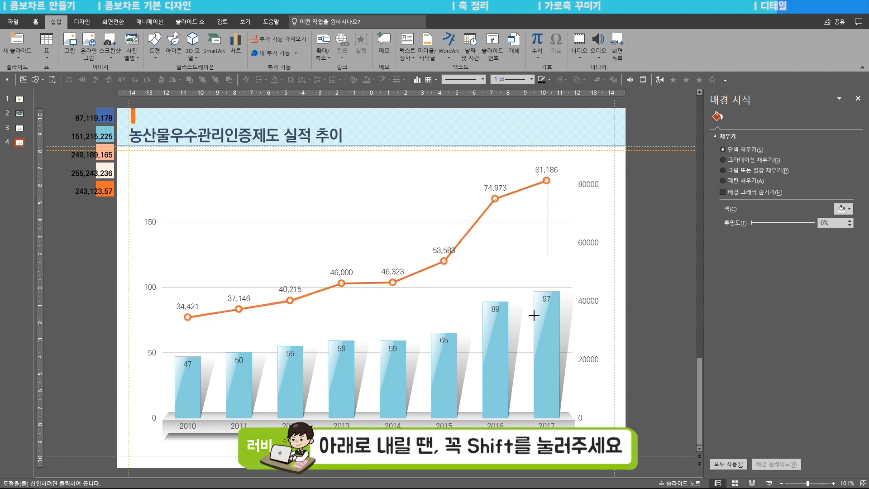
shift+click(547, 415)
shift+click(191, 412)
click(189, 318)
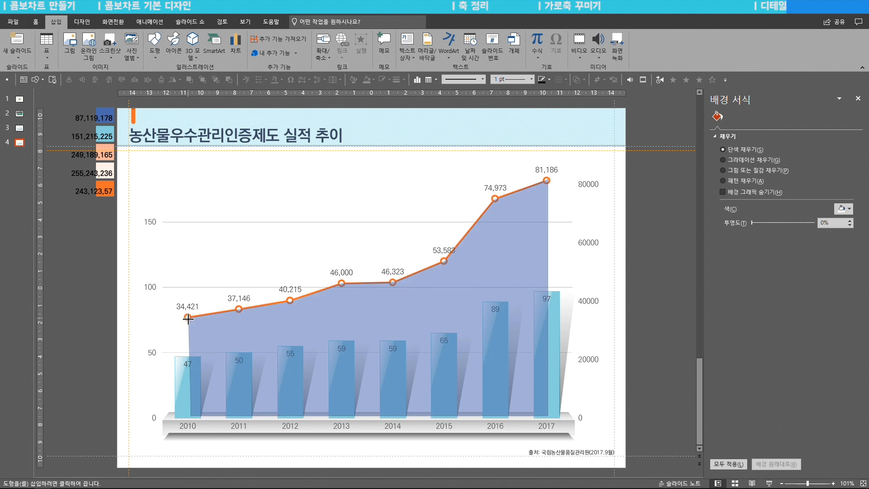
click(188, 318)
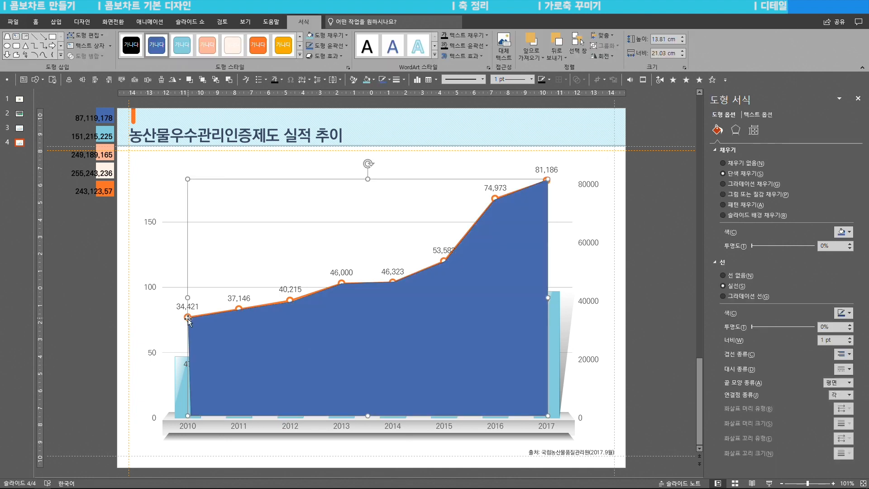
click(94, 314)
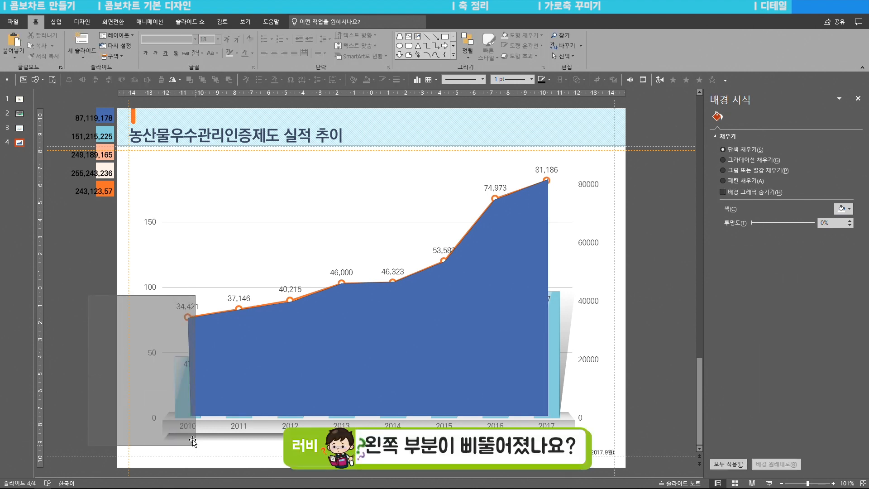
- Edit the freeform's points, aligning its lower 2010 corner directly beneath the first line marker so that edge is vertical
click(240, 333)
right_click(217, 348)
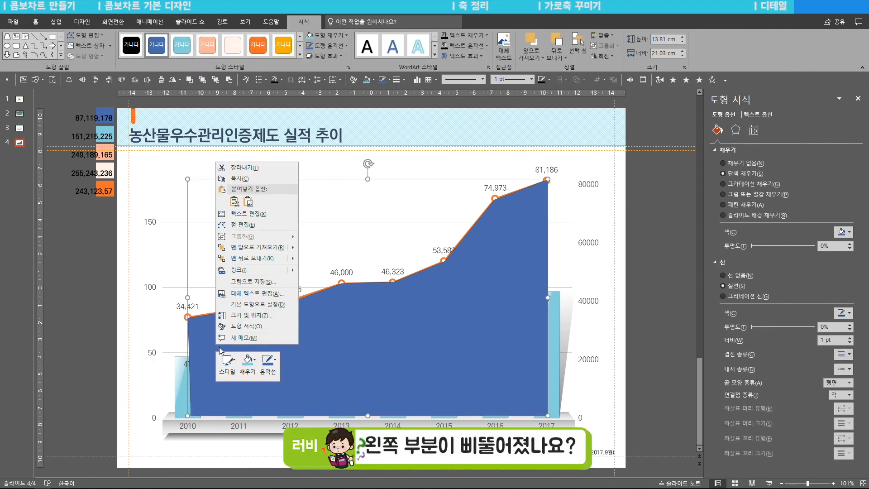
click(247, 225)
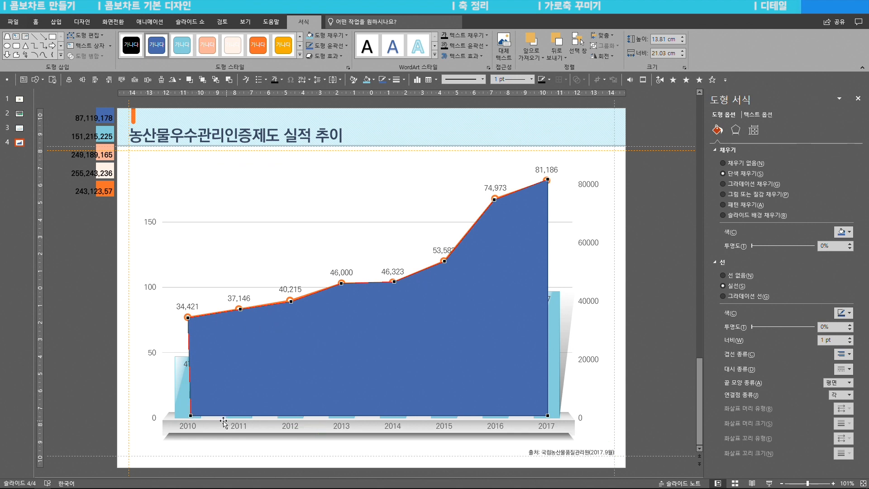
drag(191, 414, 188, 415)
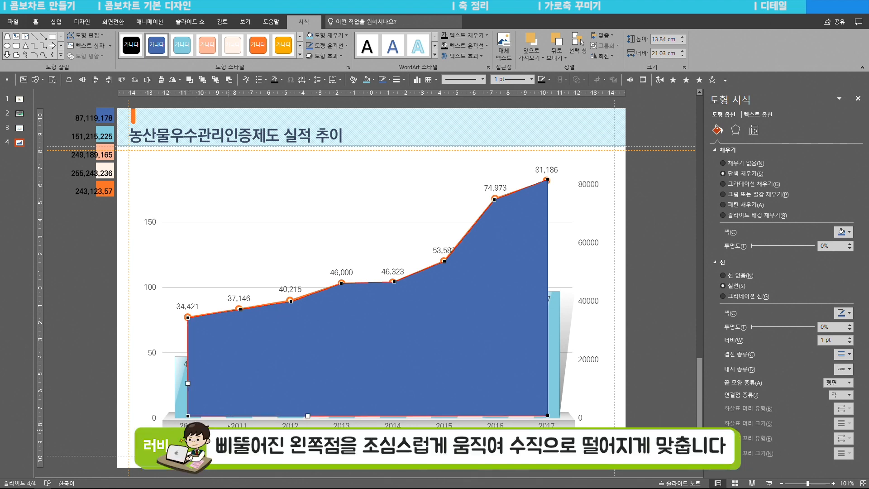
click(241, 412)
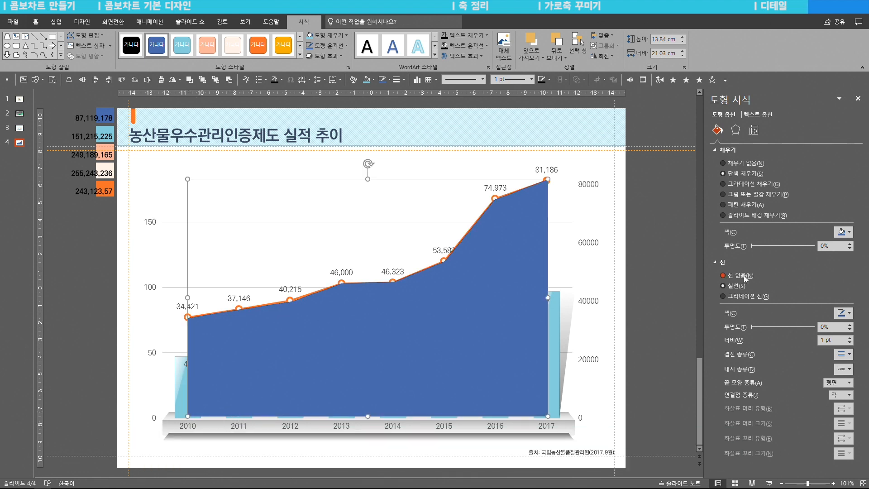
- Remove the freeform's outline and fill it with the light downward diagonal stripe pattern
click(740, 275)
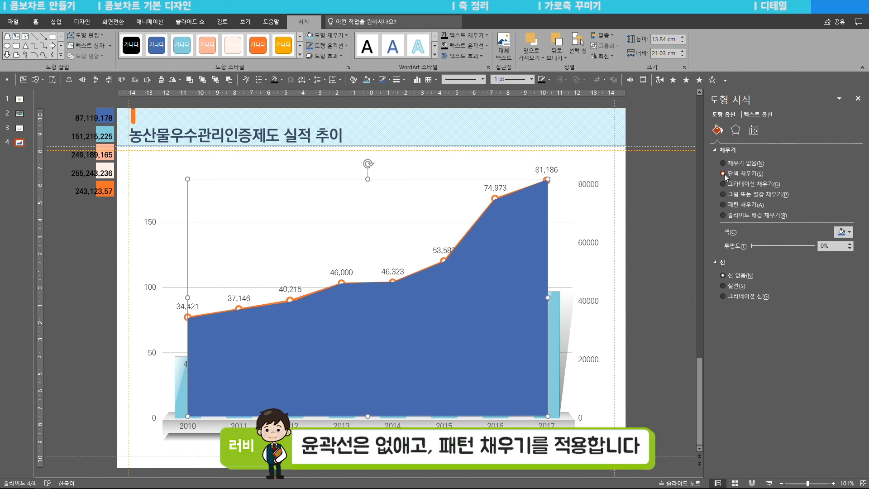
click(726, 204)
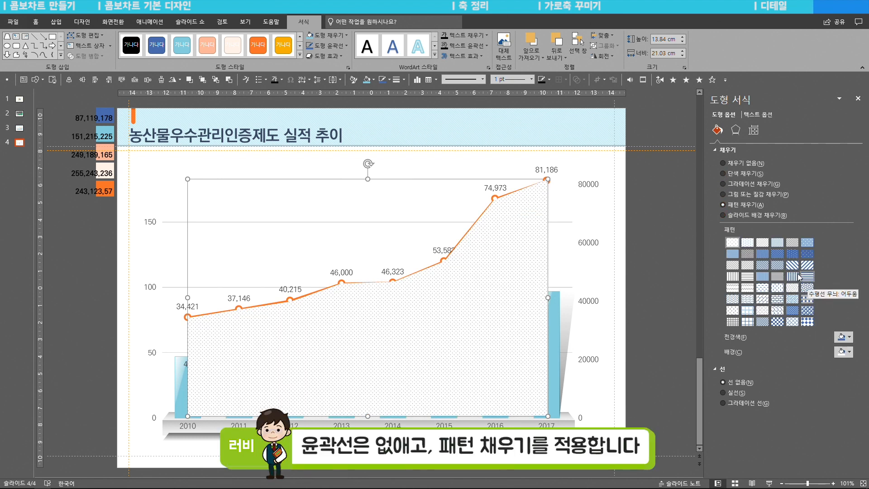
click(732, 267)
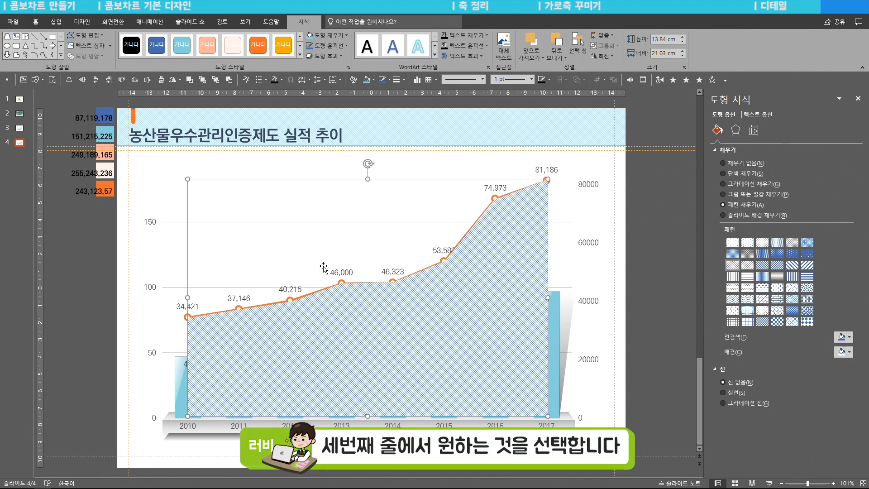
- Set the pattern's foreground colour to RGB 243, 123, 57
click(843, 336)
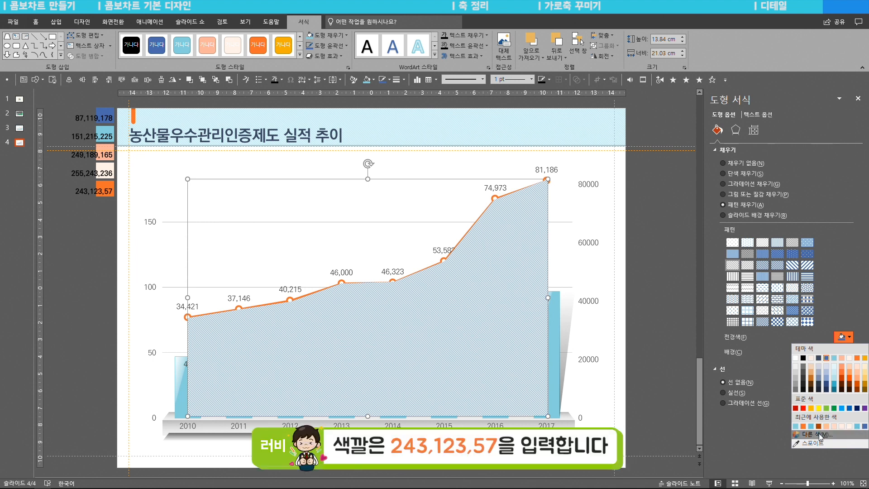
click(814, 434)
text(243)
key(Tab)
text(123)
key(Tab)
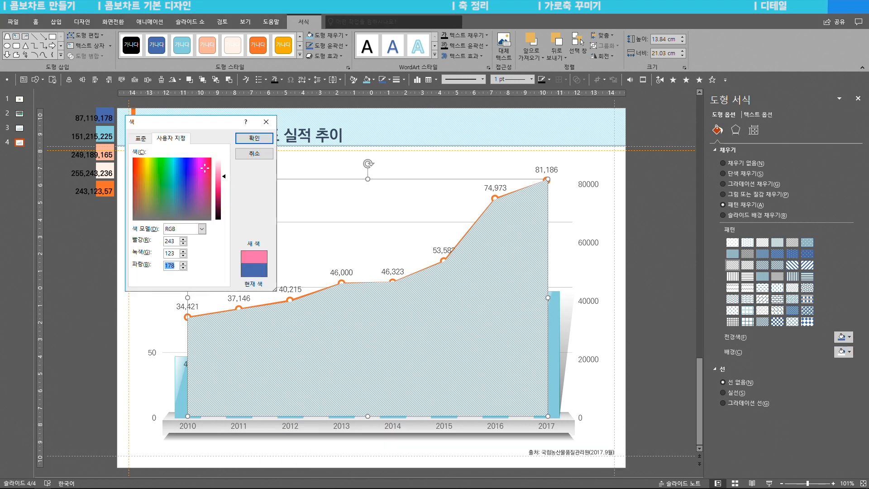
text(75)
key(BackSpace)
key(BackSpace)
text(57)
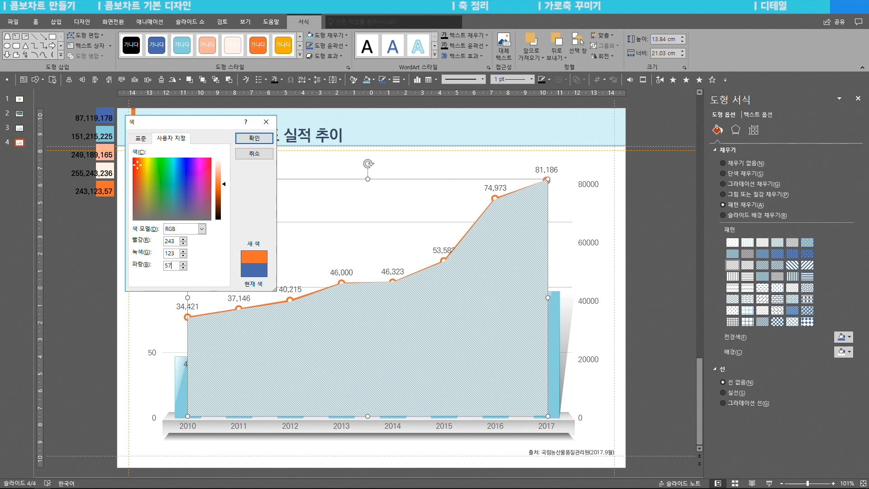
click(243, 142)
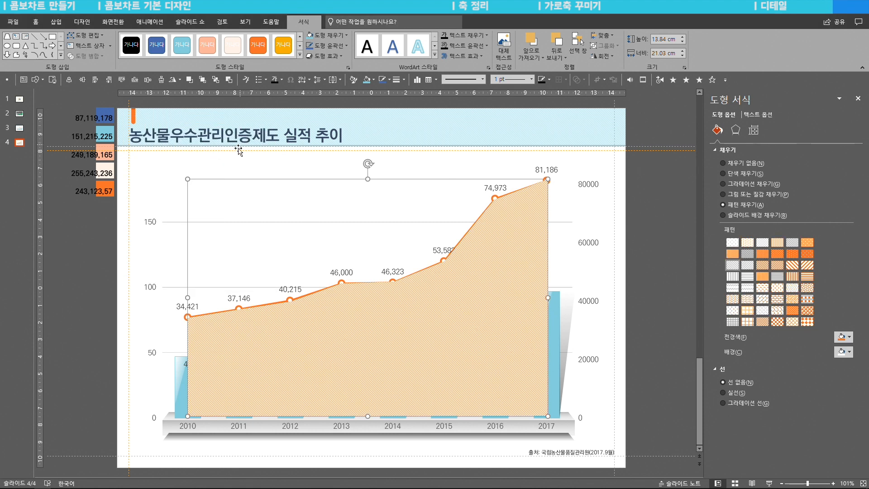
- Lighten the pattern's foreground colour to RGB 249, 187, 153
click(844, 337)
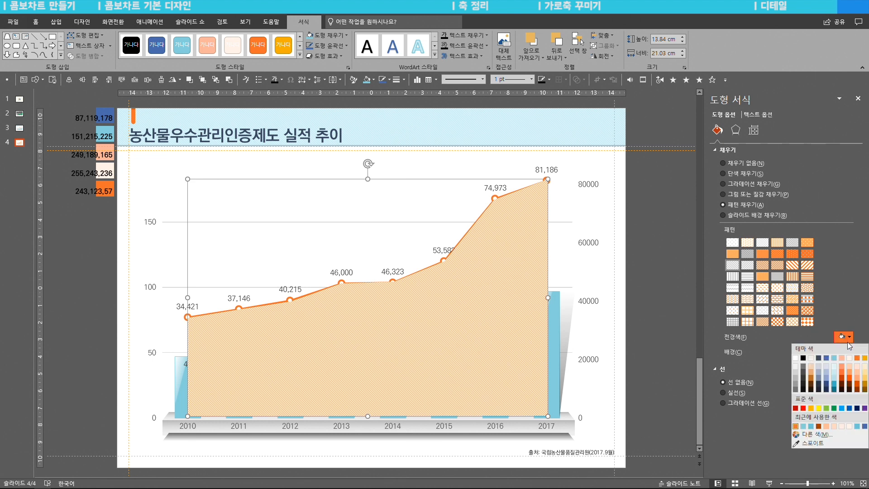
click(829, 439)
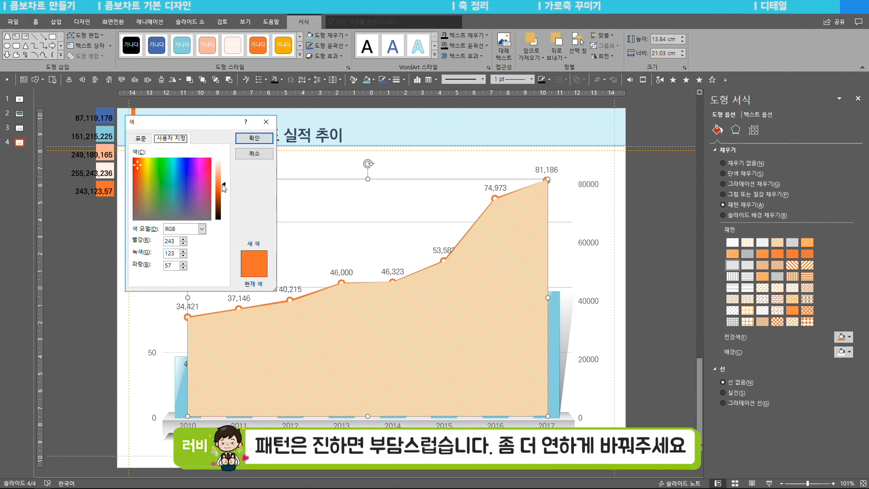
drag(223, 186, 223, 172)
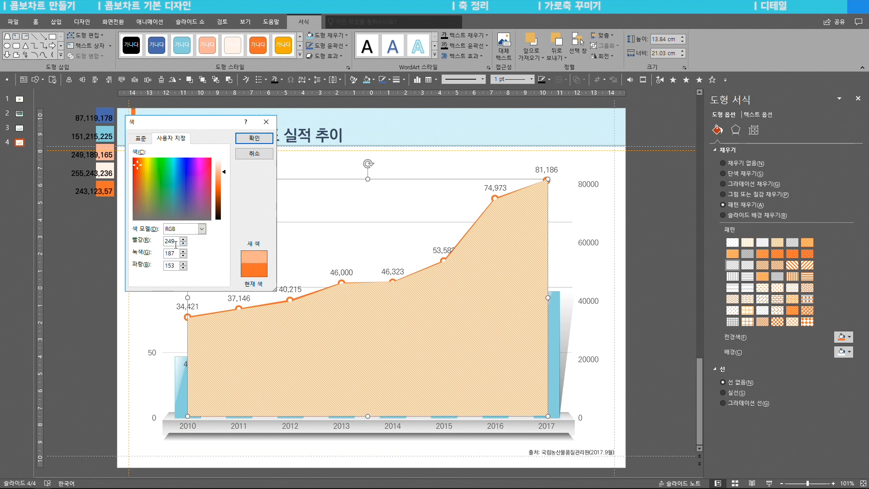
click(253, 142)
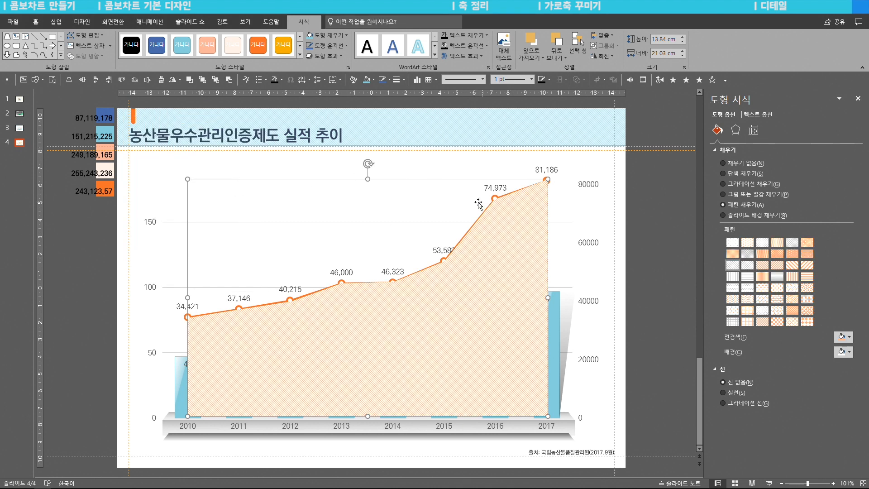
- Send the patterned freeform to the back, behind the chart, and deselect it
click(35, 22)
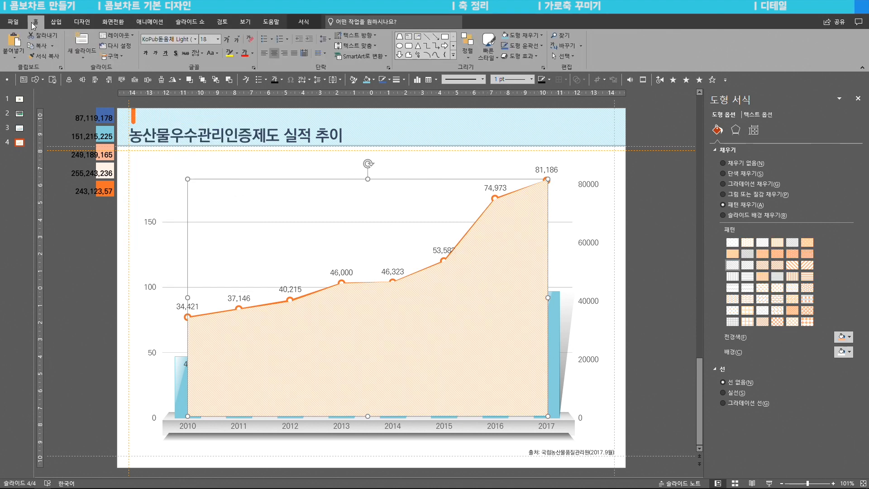
click(465, 54)
click(497, 89)
click(667, 237)
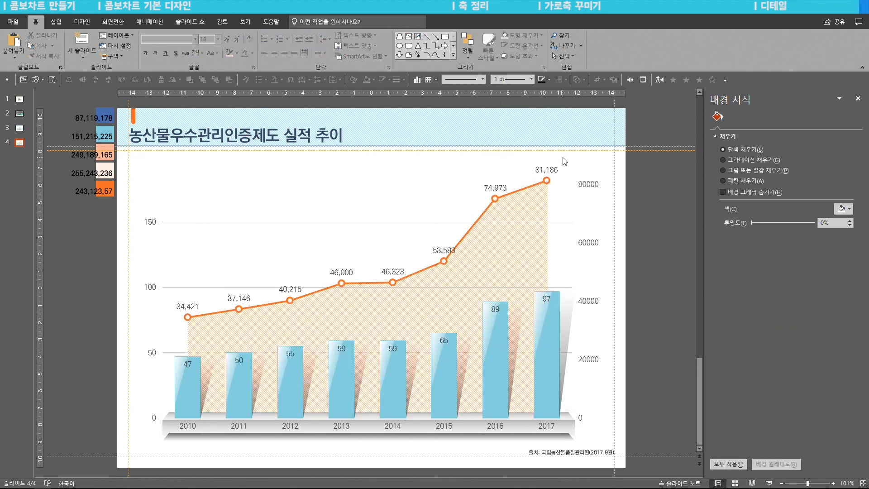